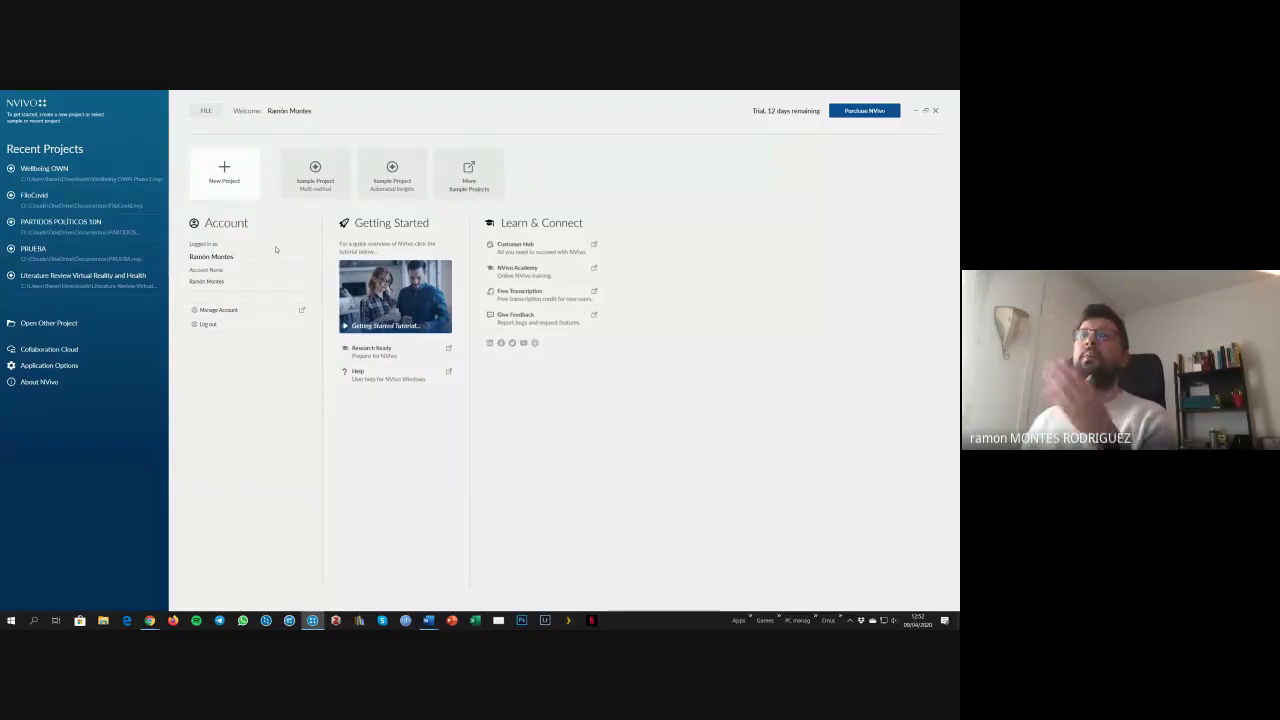
- Start a new project and title it INVESTIGACIÓN1, leaving the description empty
click(224, 172)
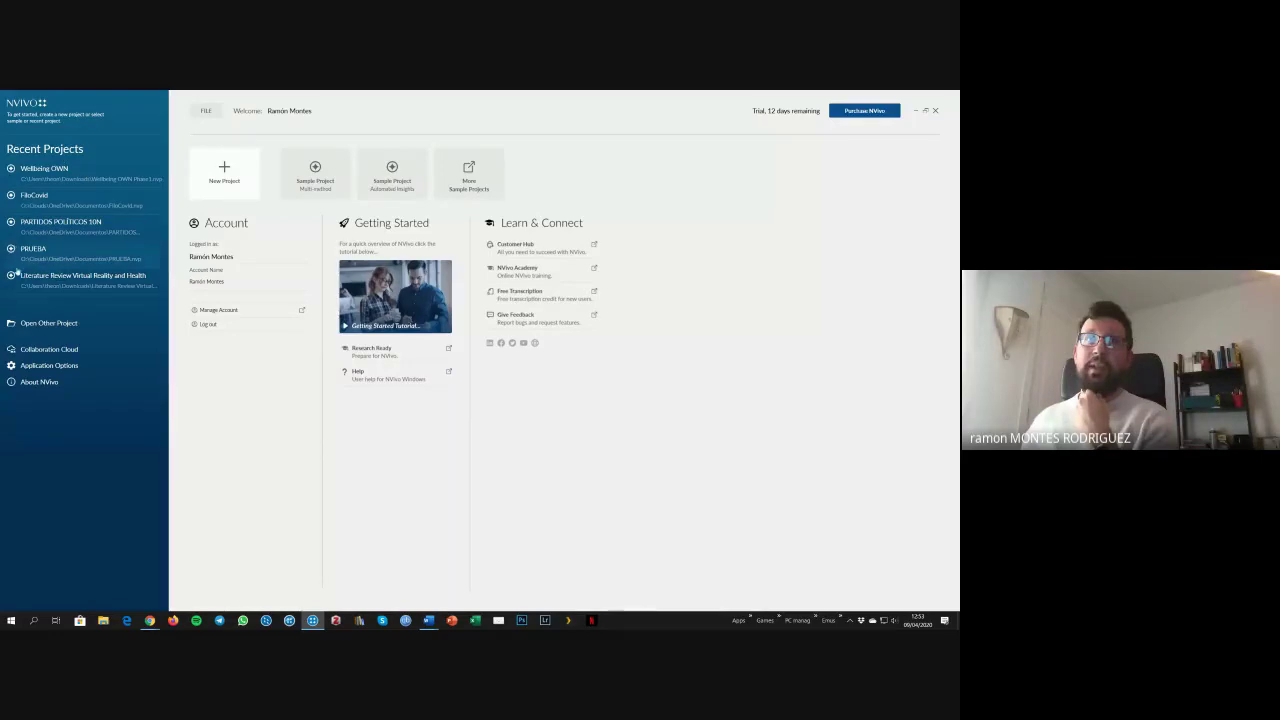
click(236, 181)
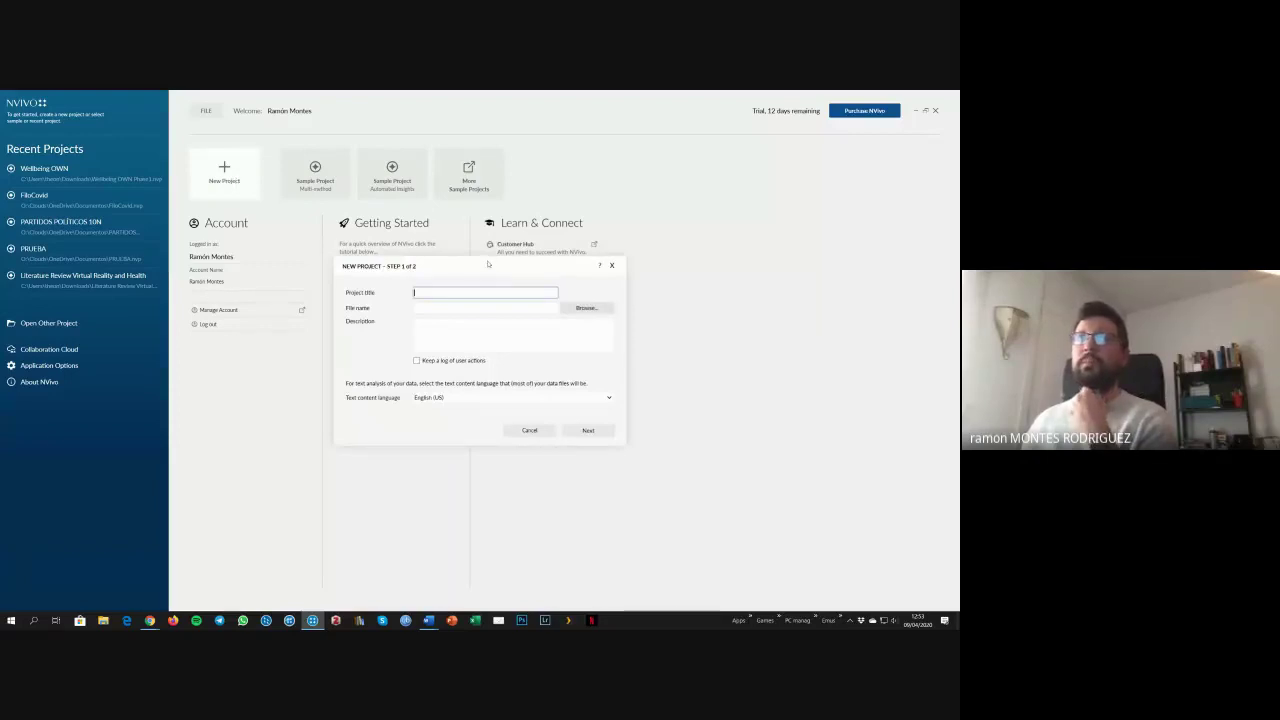
drag(462, 286, 479, 279)
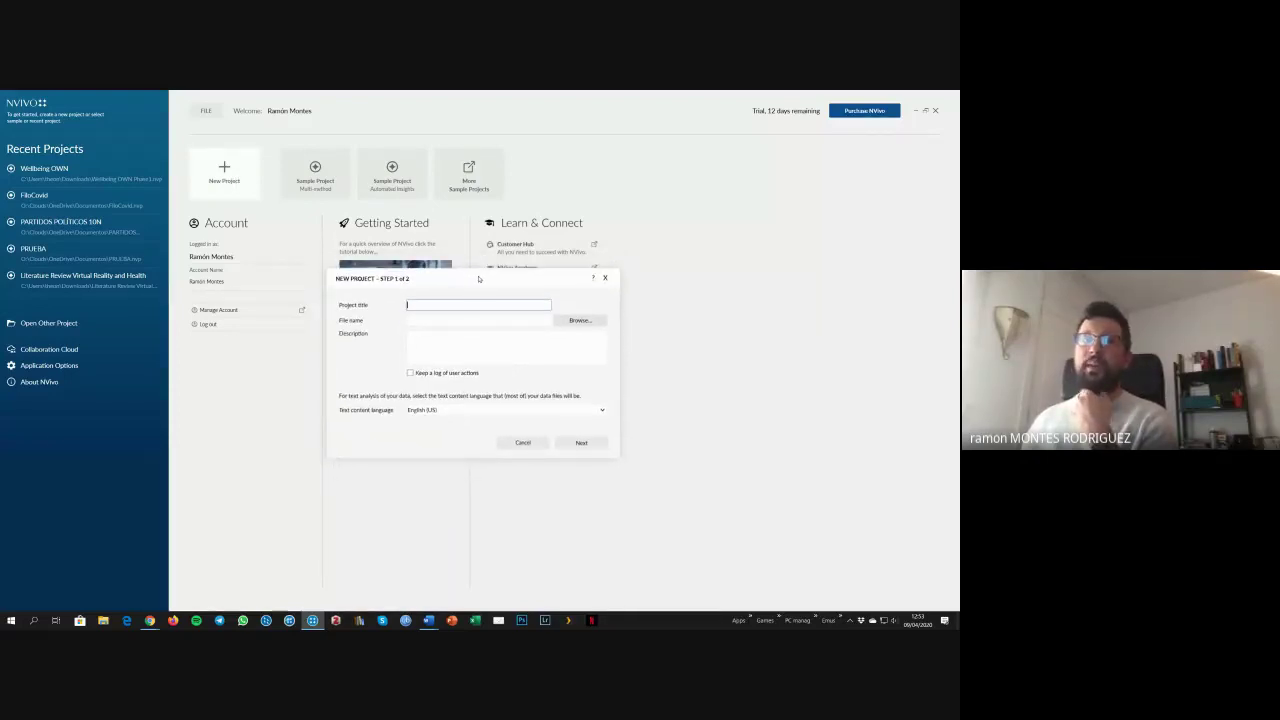
click(437, 306)
text(INVESTIGACI)
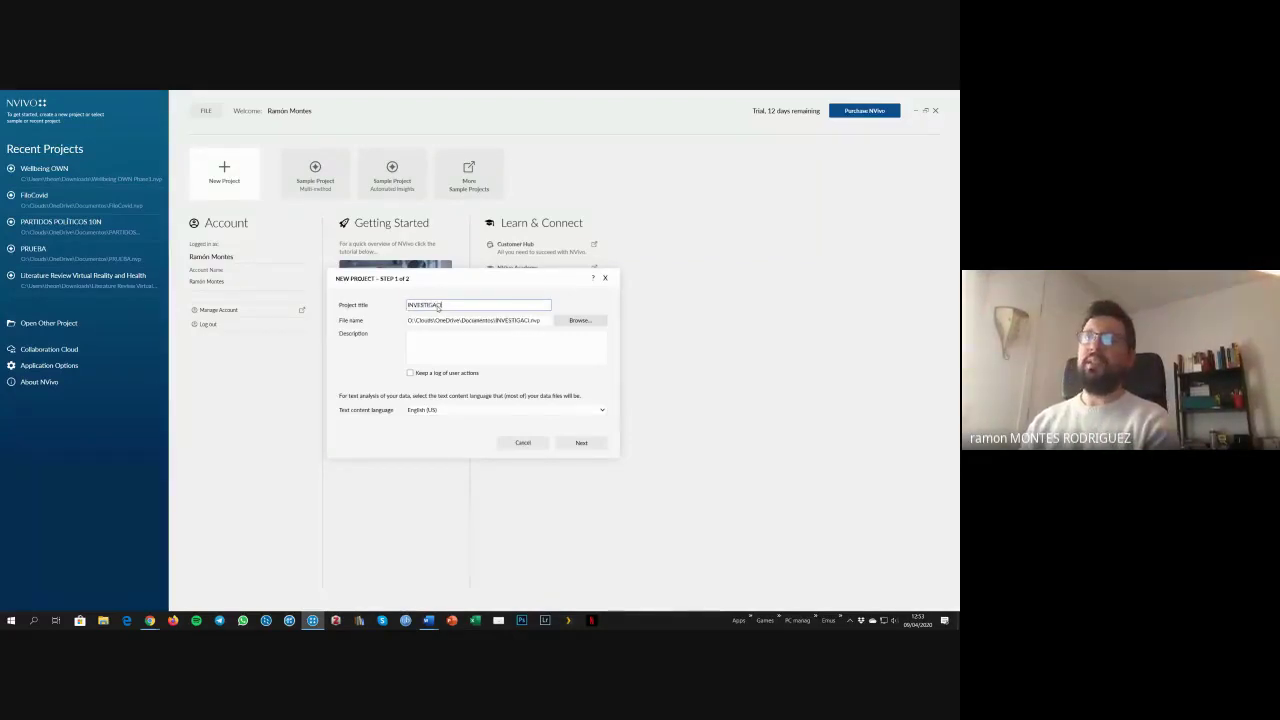
text(ÓN1)
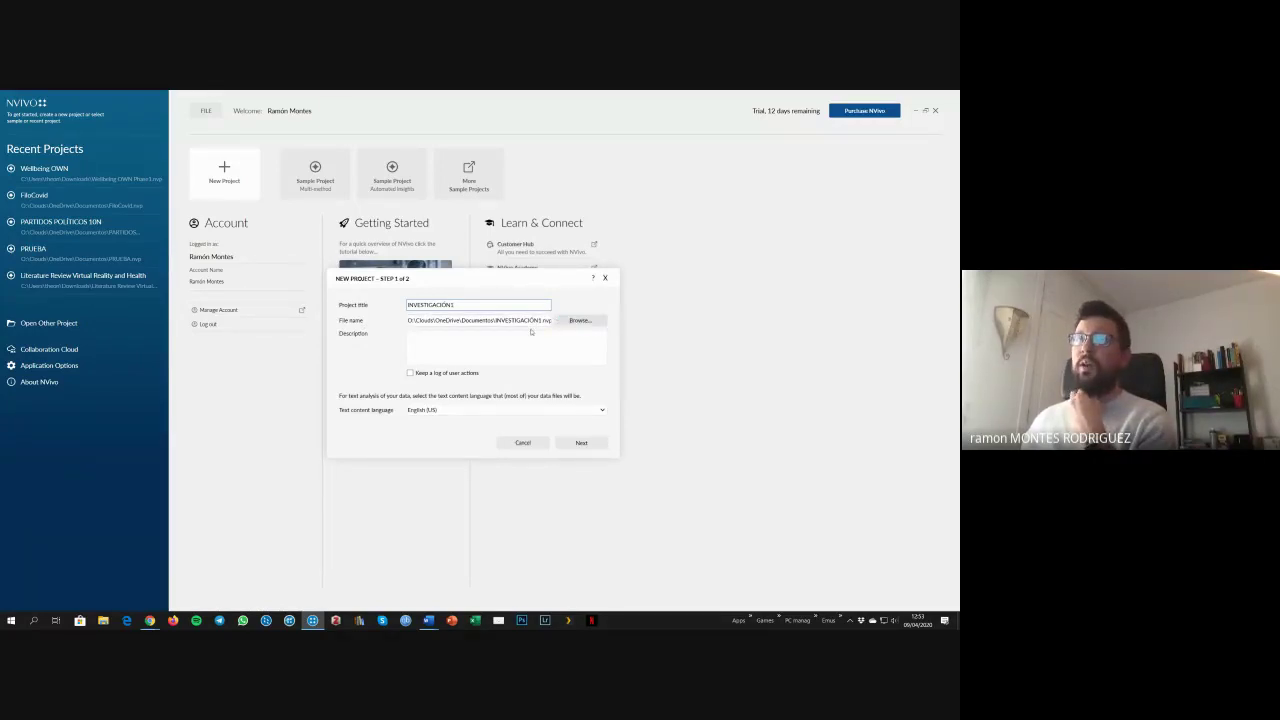
double_click(436, 320)
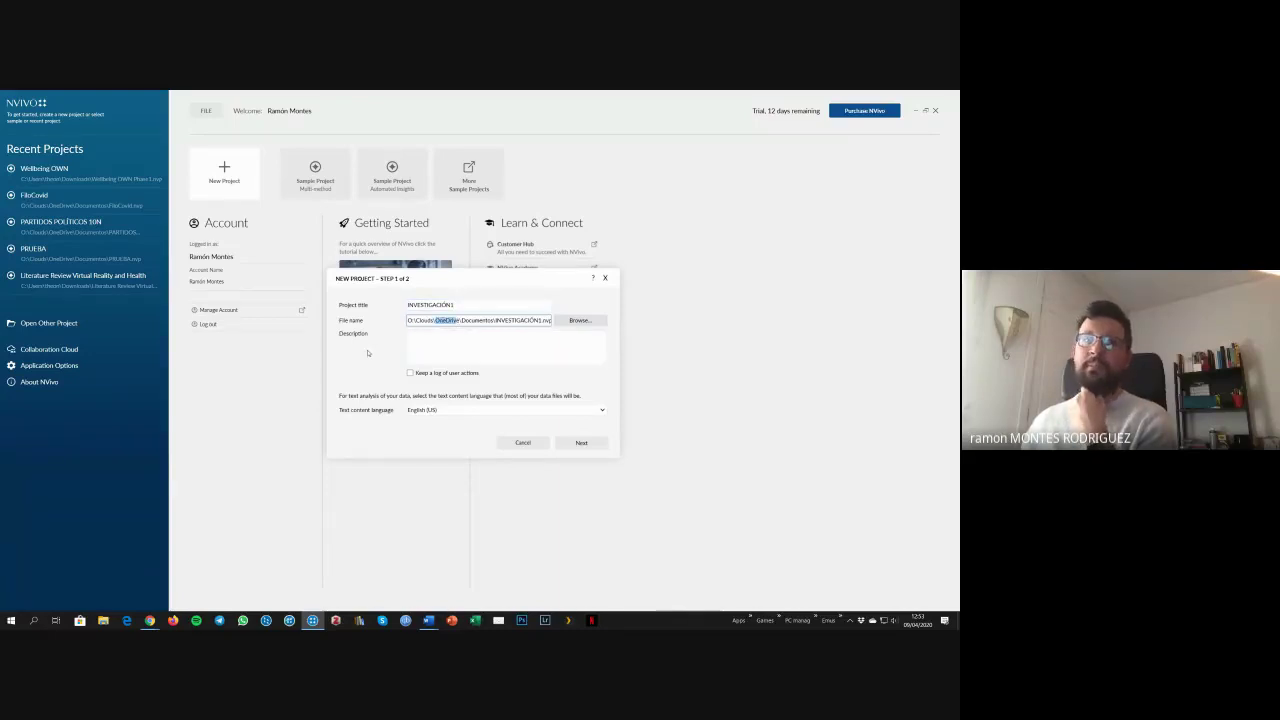
click(430, 346)
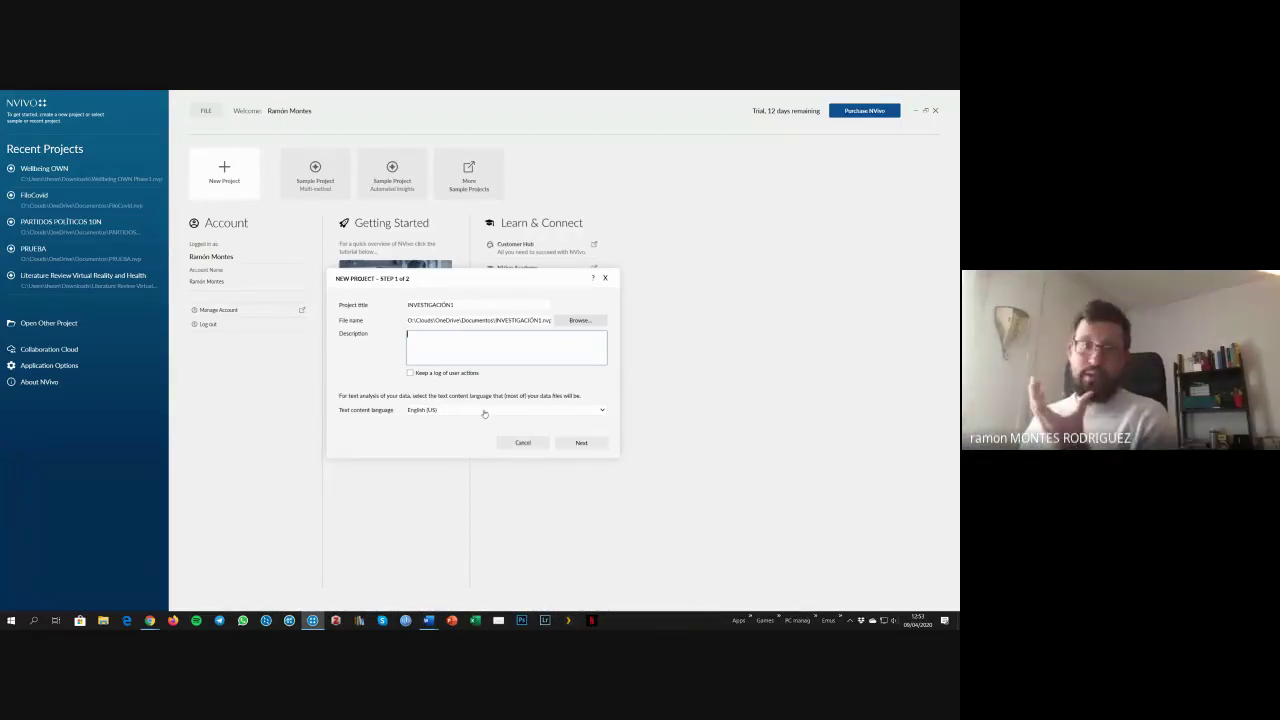
- Set the text content language to Spanish (Mexico) and create the project with the offered saving and recovery settings
click(484, 411)
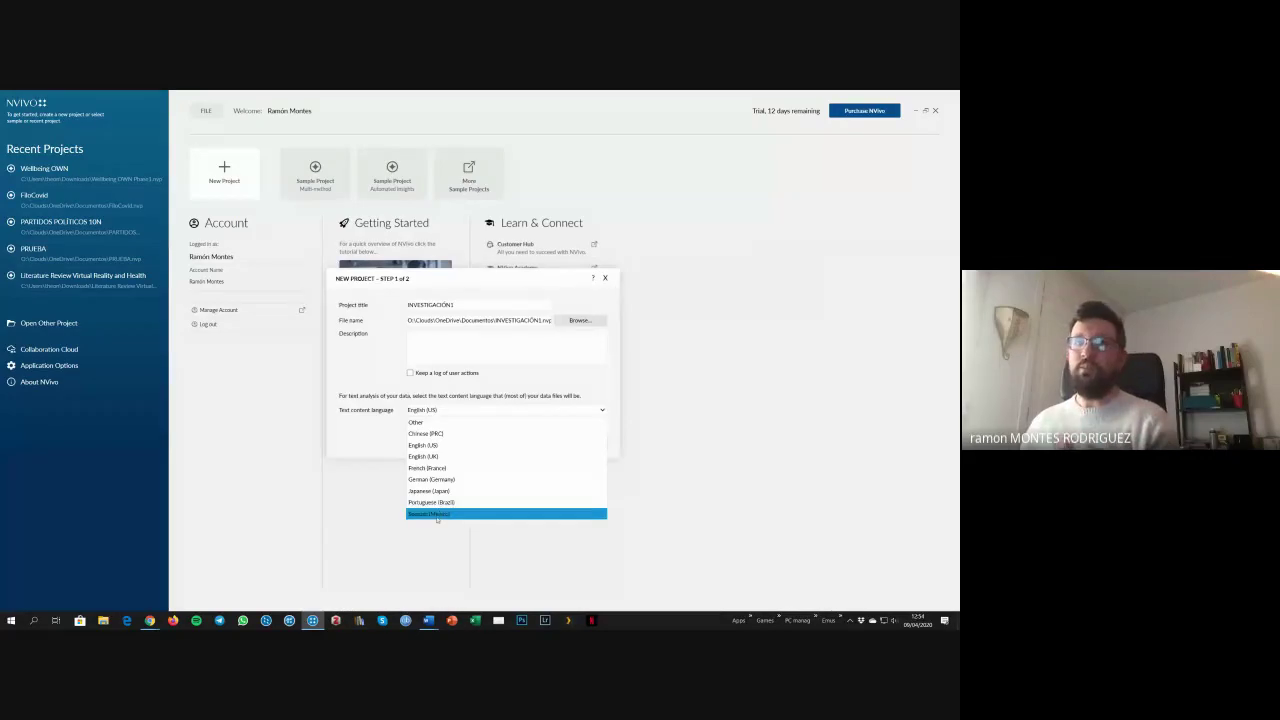
click(429, 514)
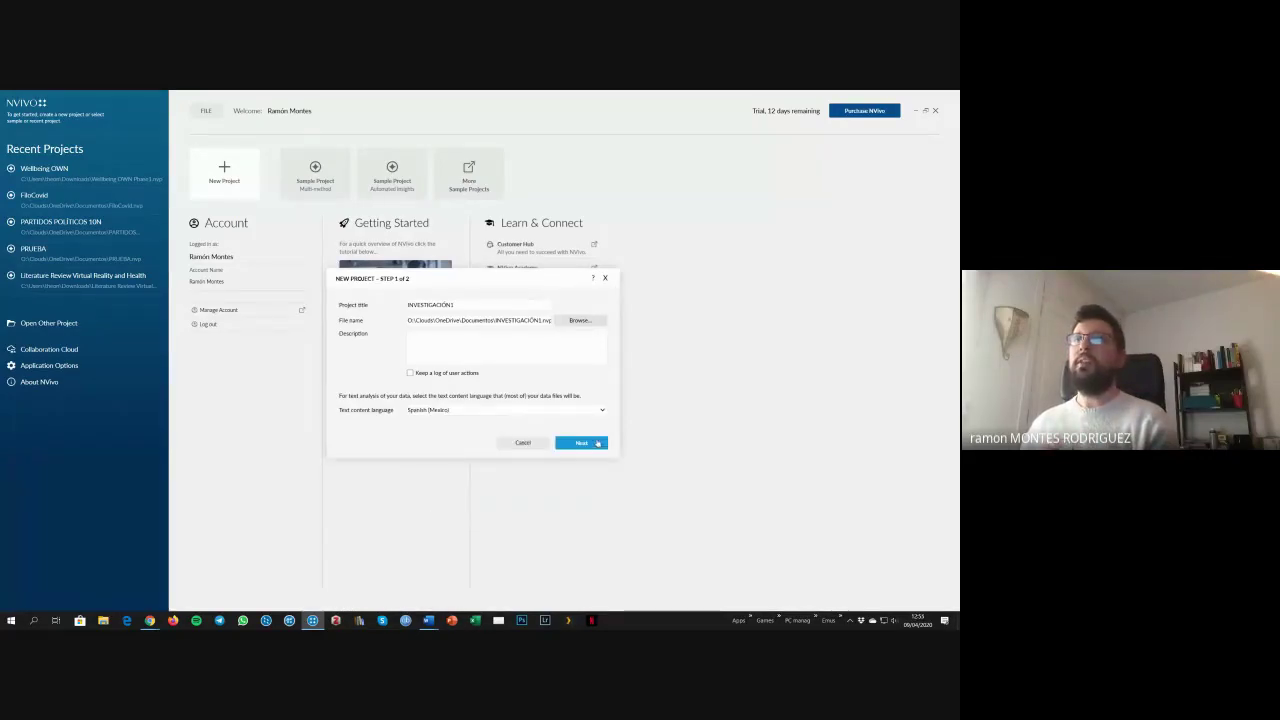
click(581, 443)
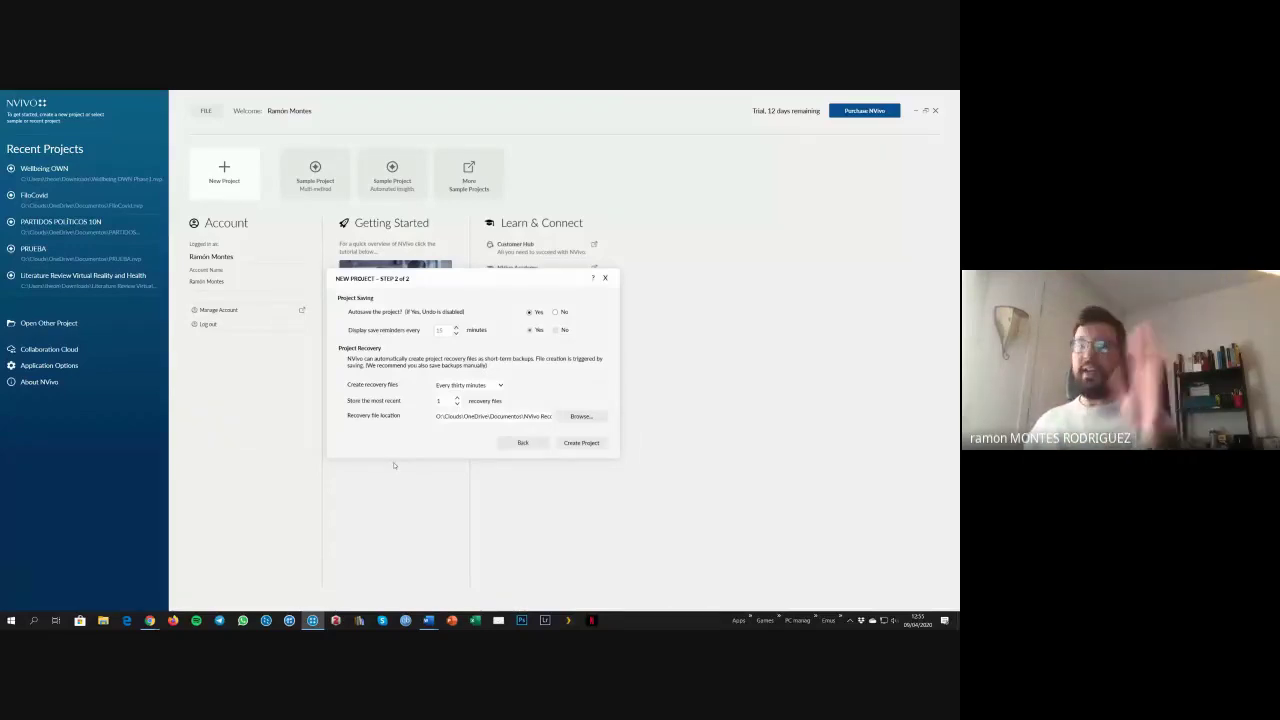
click(579, 444)
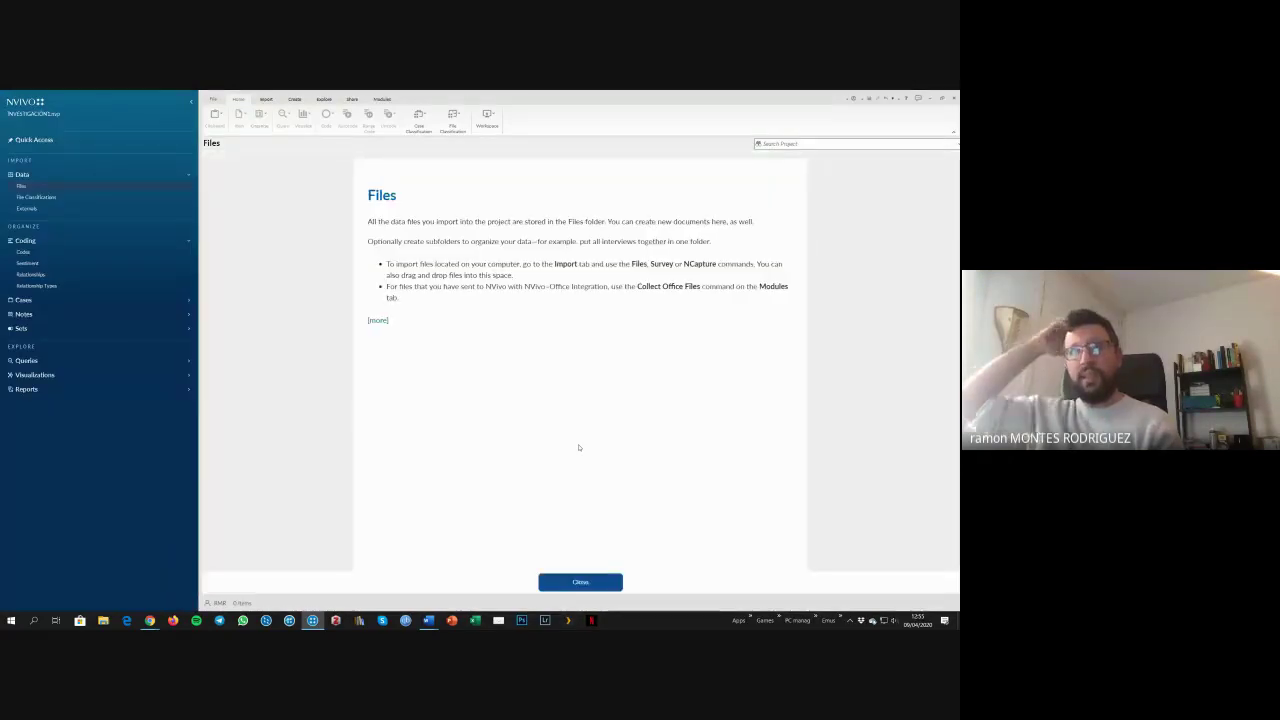
click(581, 581)
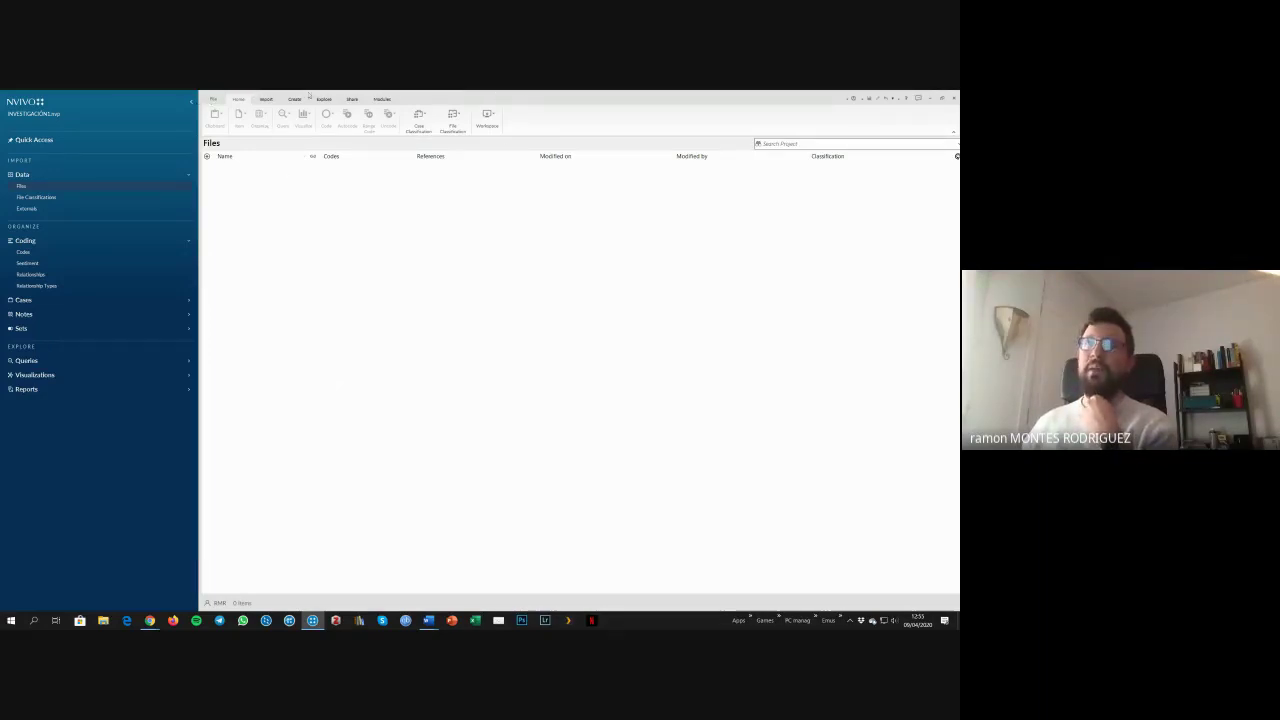
- Review the project information page and the commands available for importing, creating and exploring data
click(212, 100)
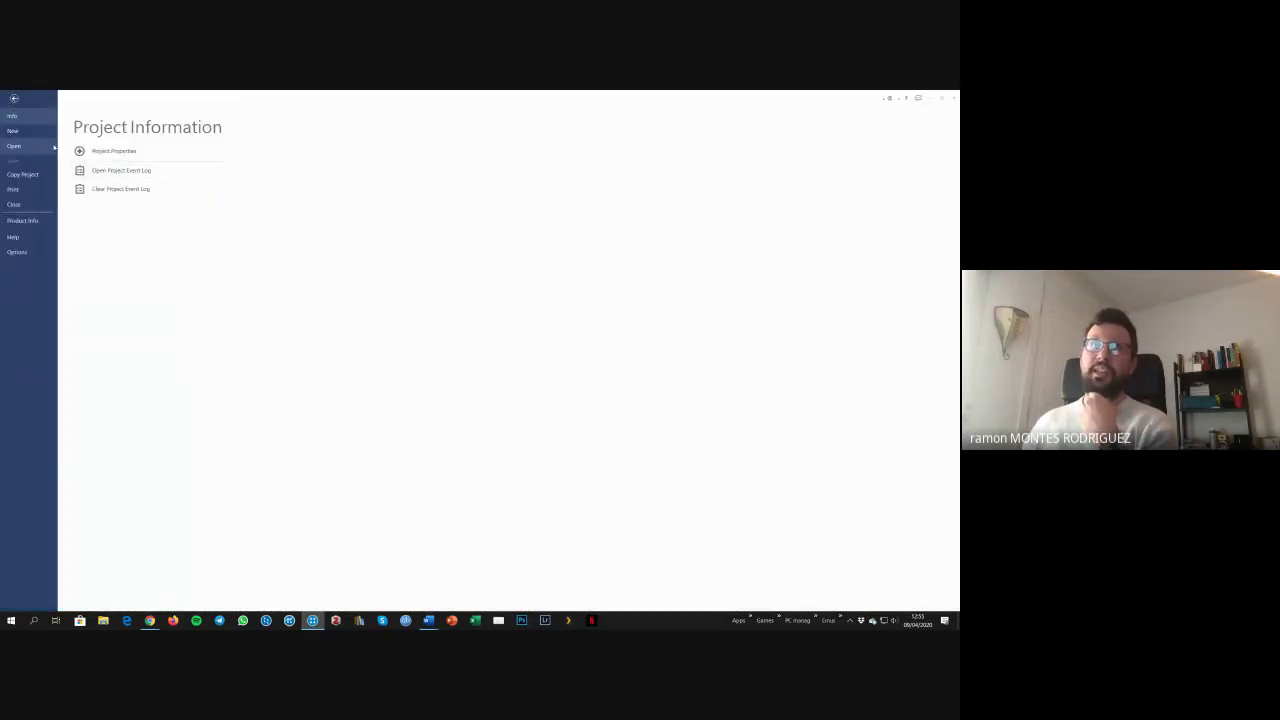
click(13, 99)
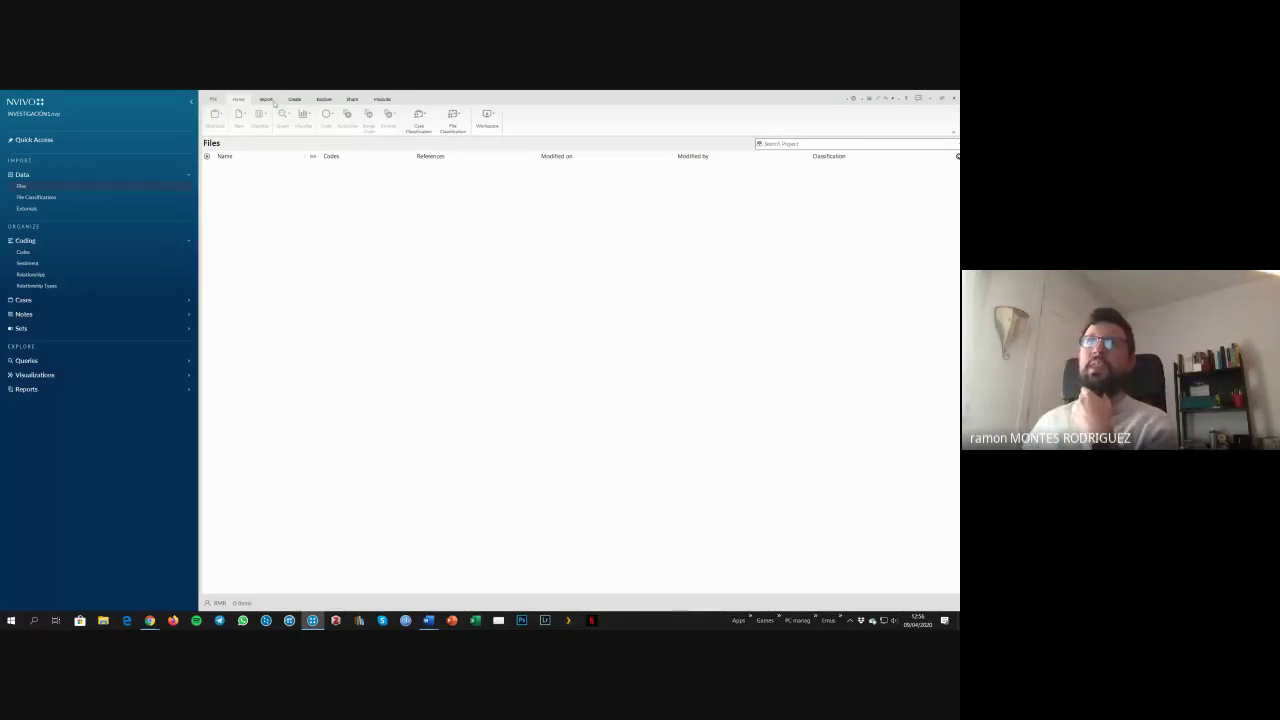
click(266, 99)
click(295, 99)
click(323, 99)
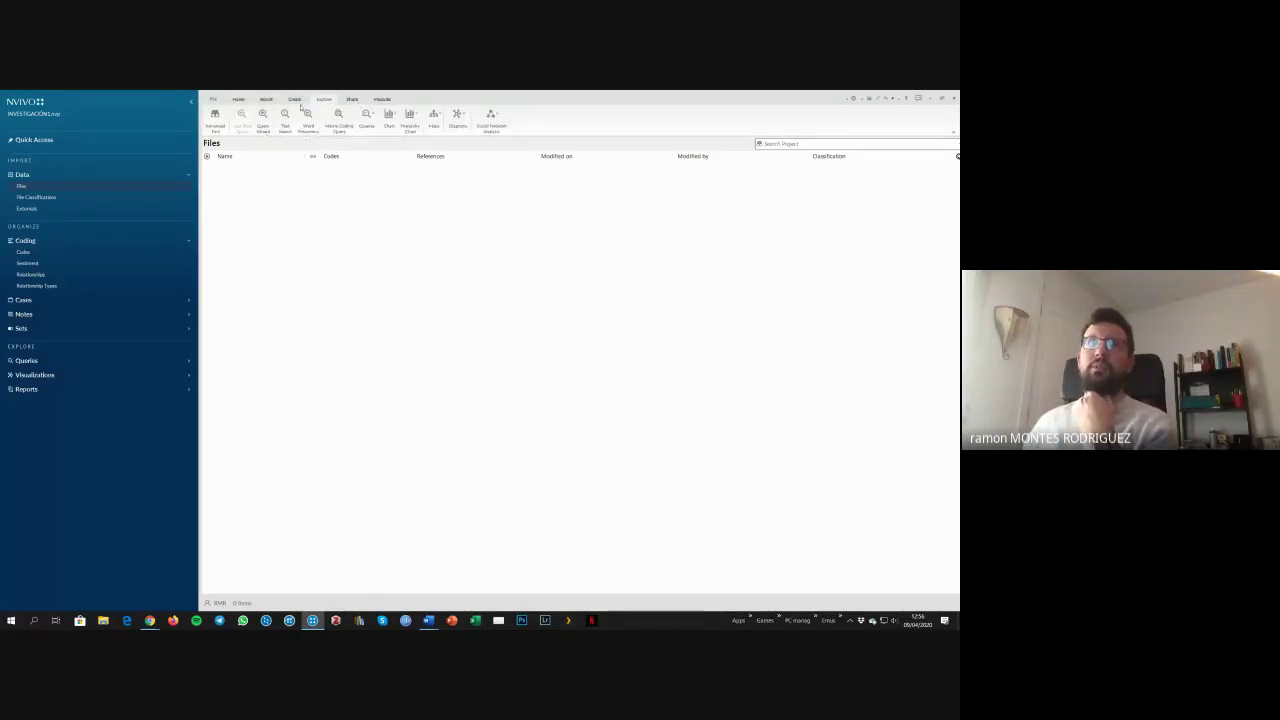
click(265, 99)
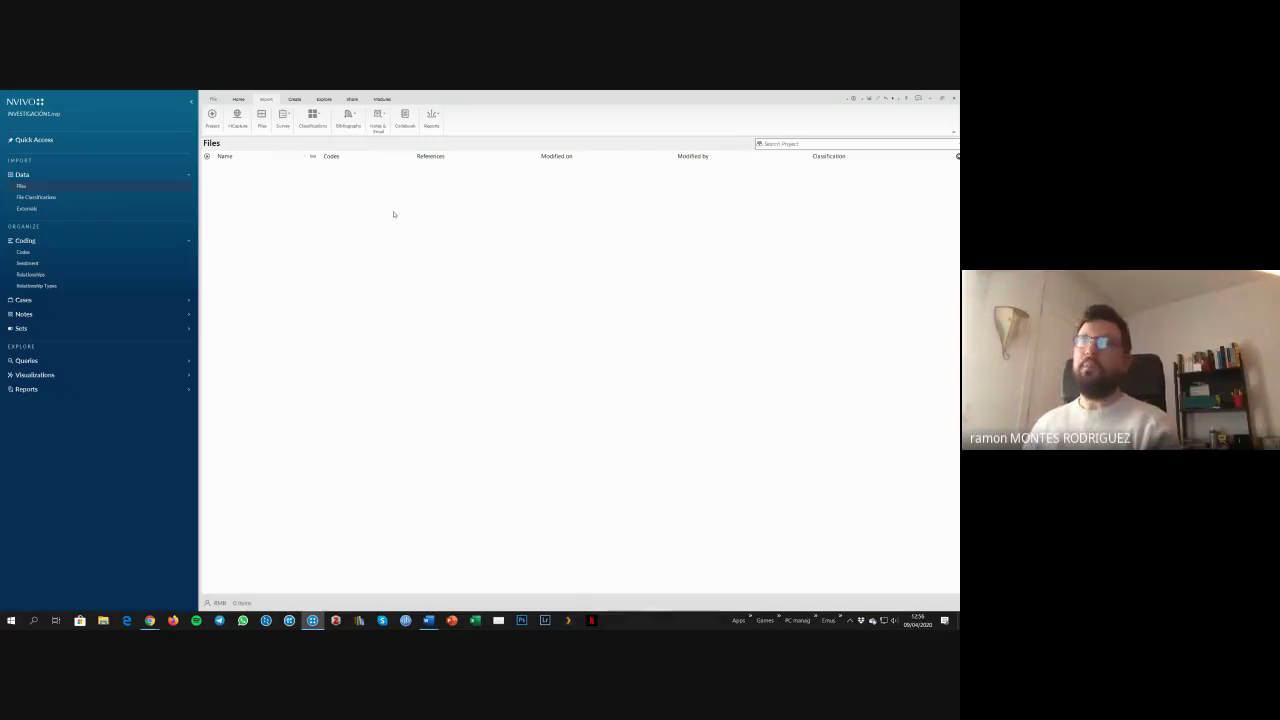
click(240, 99)
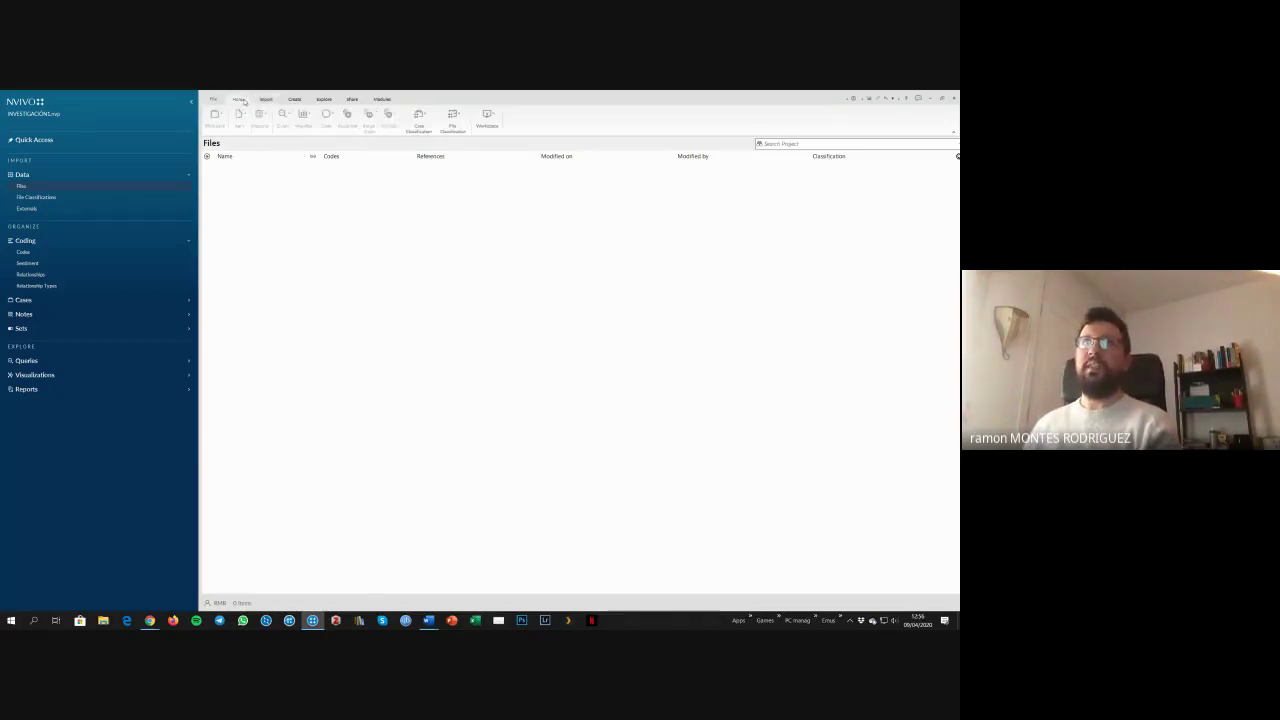
click(58, 185)
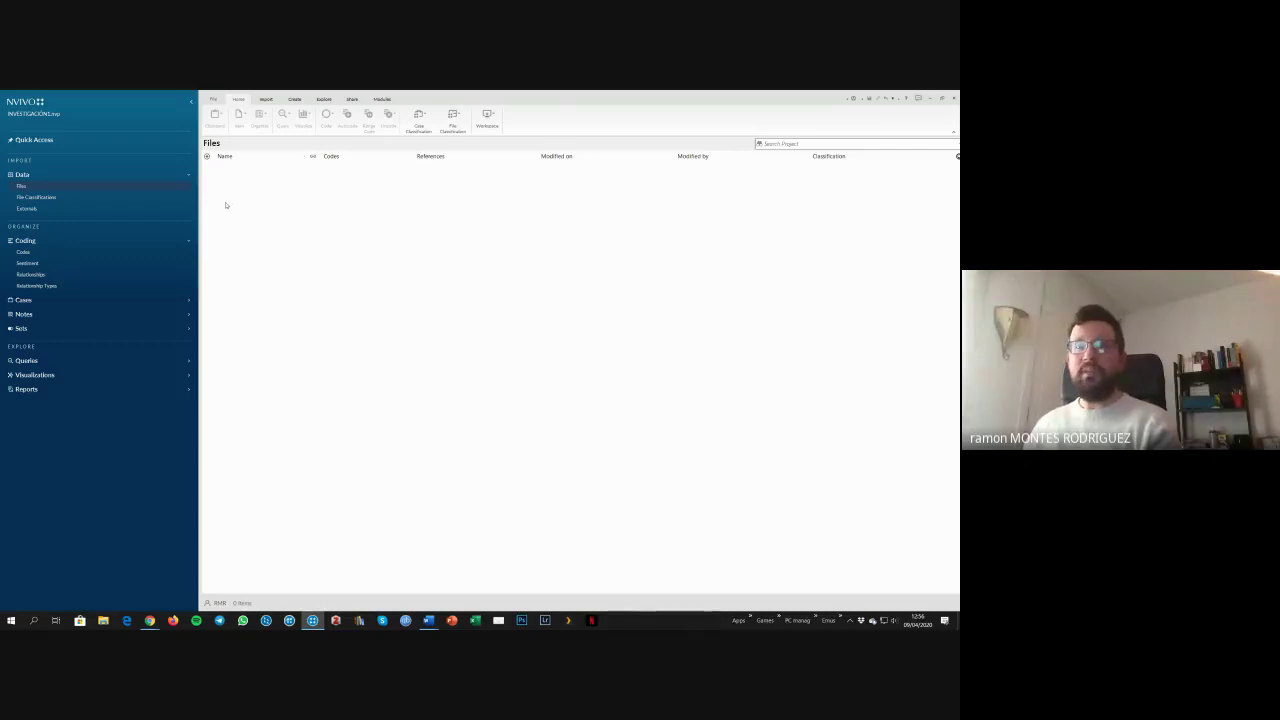
right_click(273, 232)
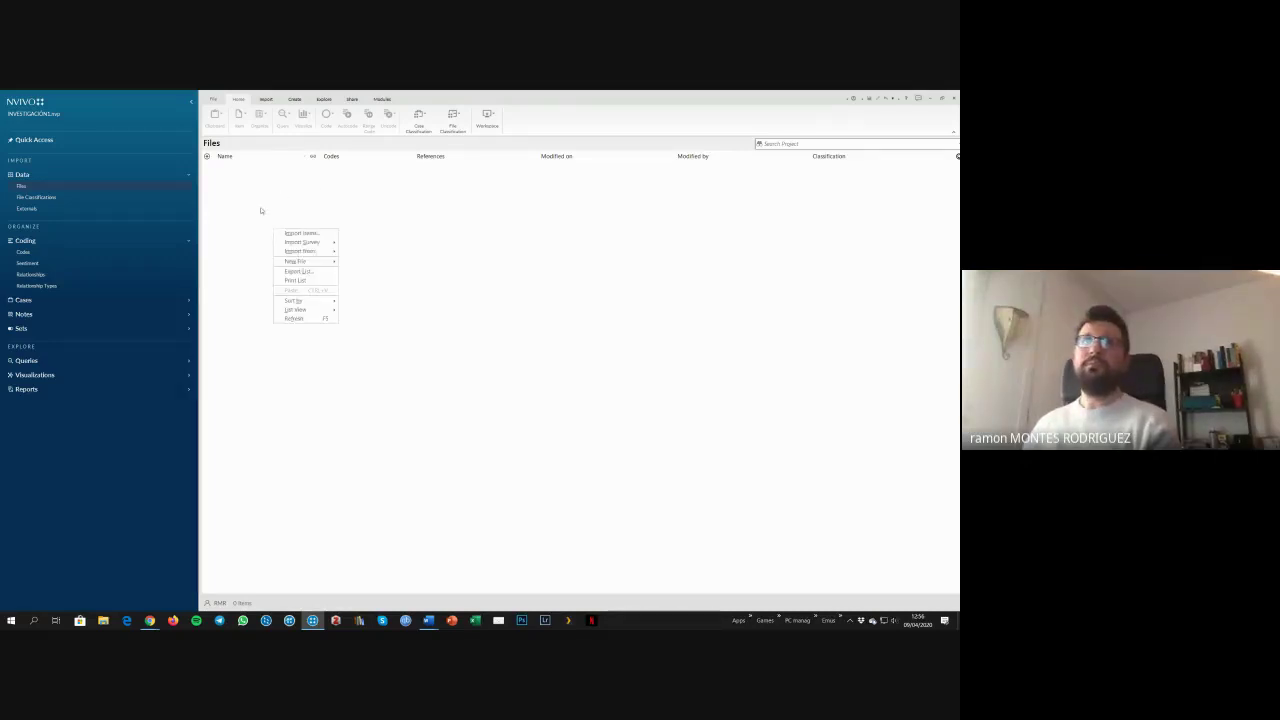
click(263, 209)
right_click(261, 210)
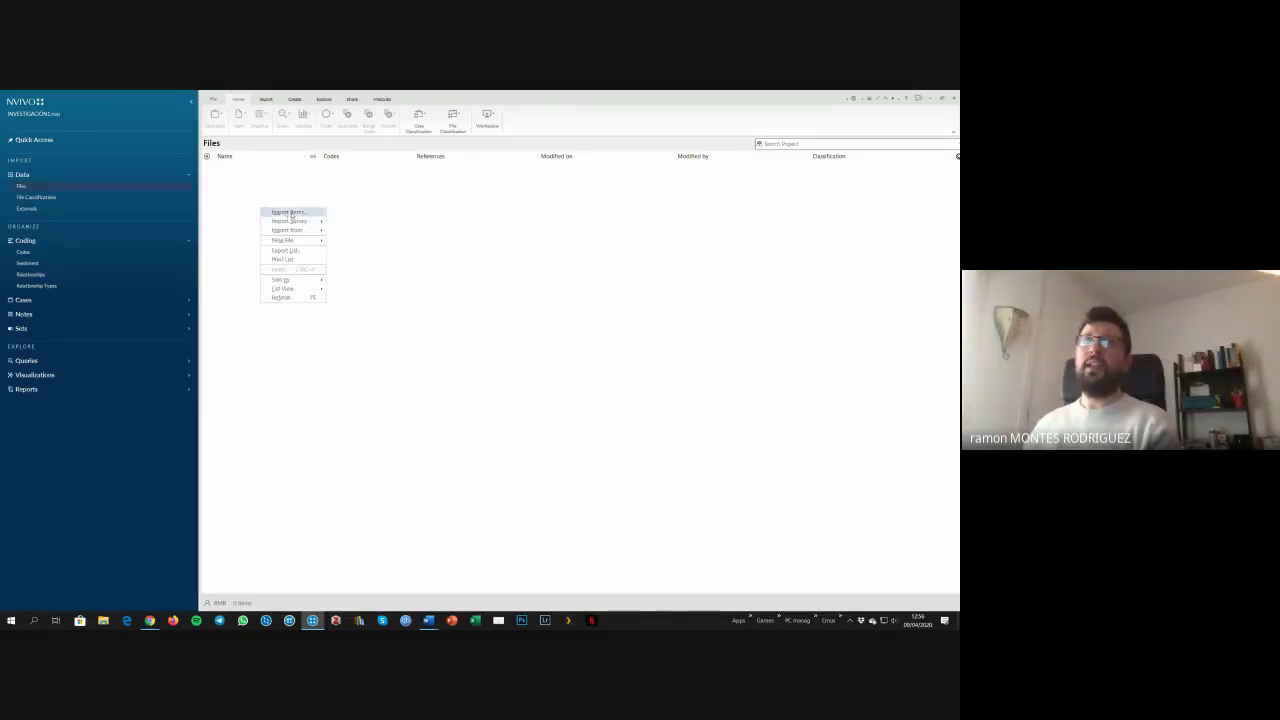
click(291, 213)
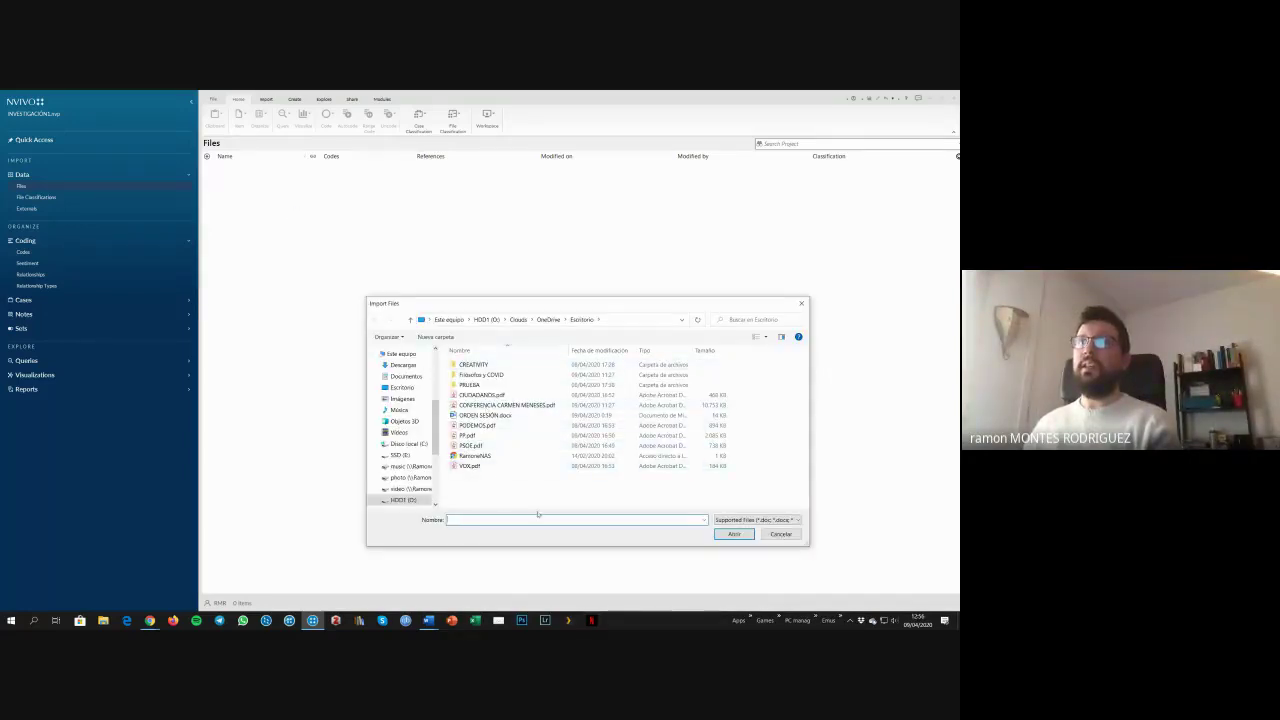
click(786, 537)
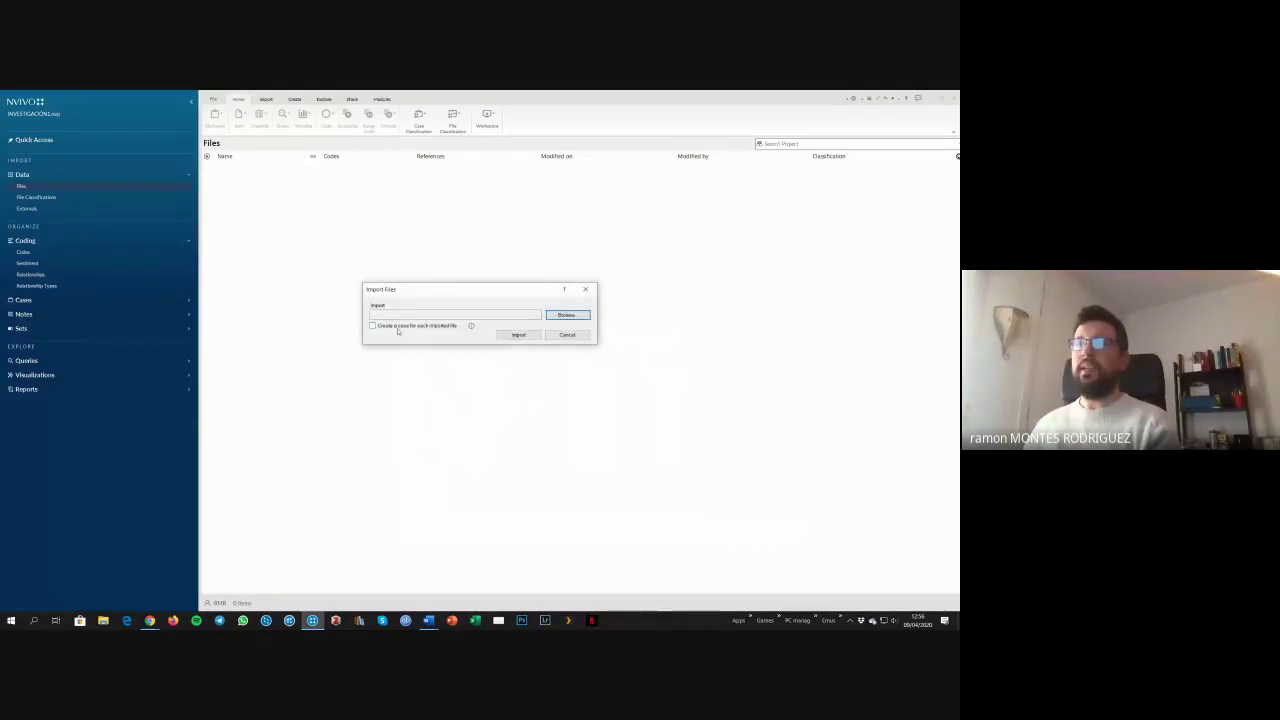
click(561, 335)
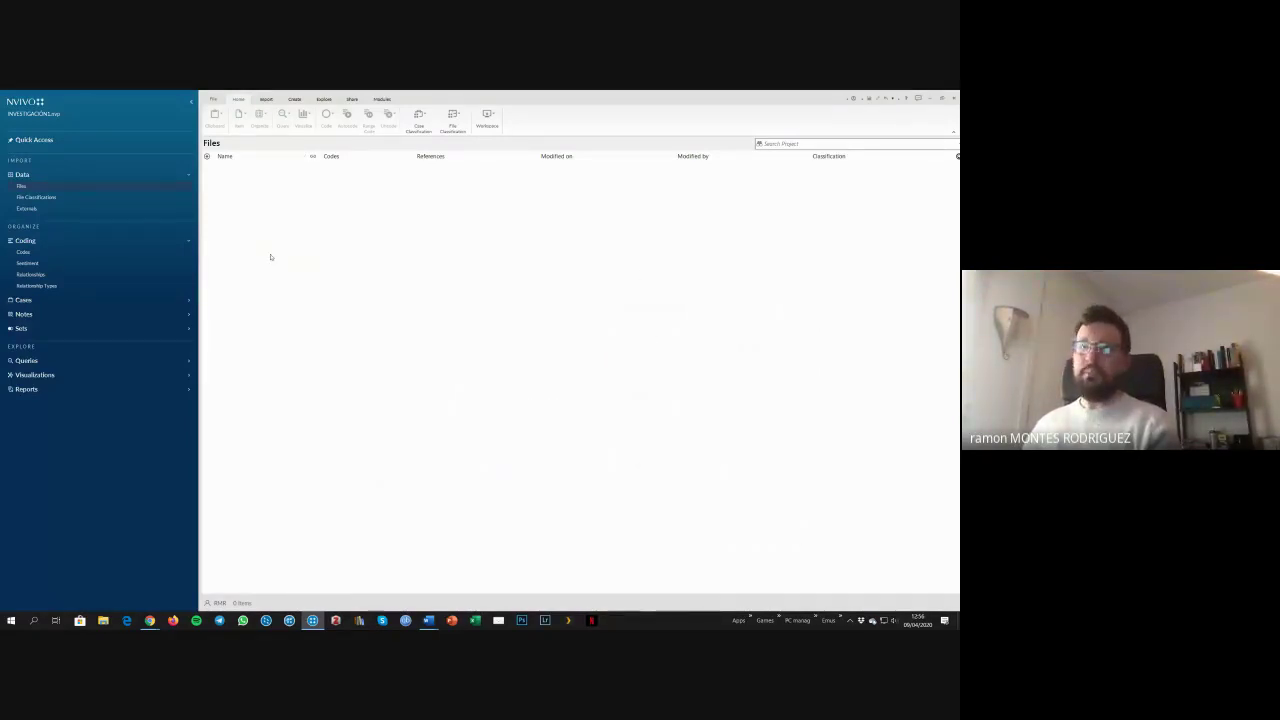
- Create a new folder named PROGRAMAS inside the project's Files folder
click(266, 100)
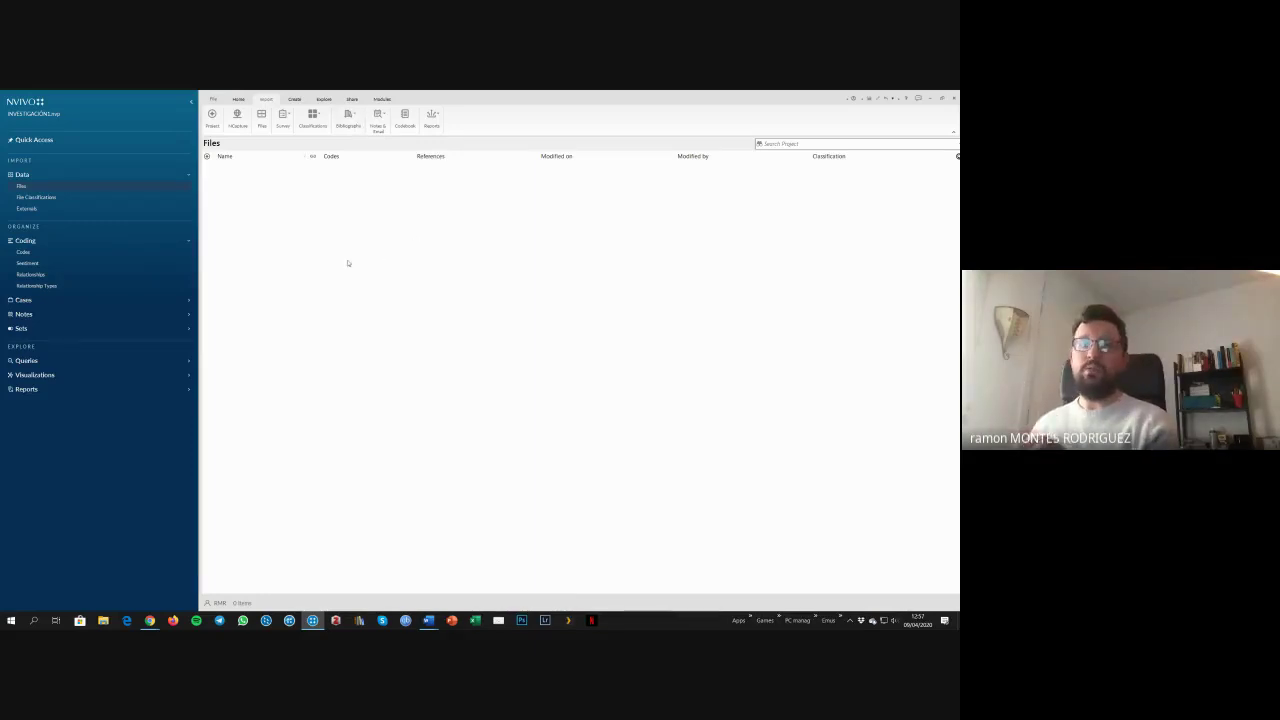
right_click(27, 188)
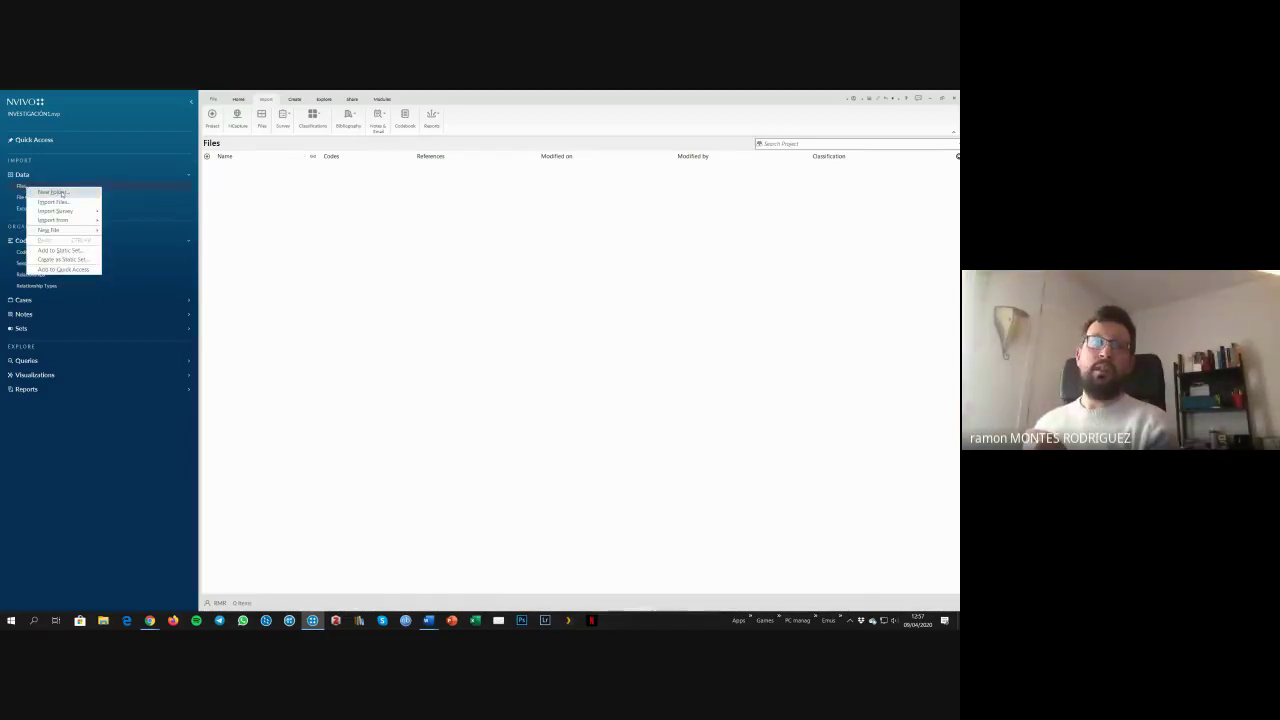
click(55, 192)
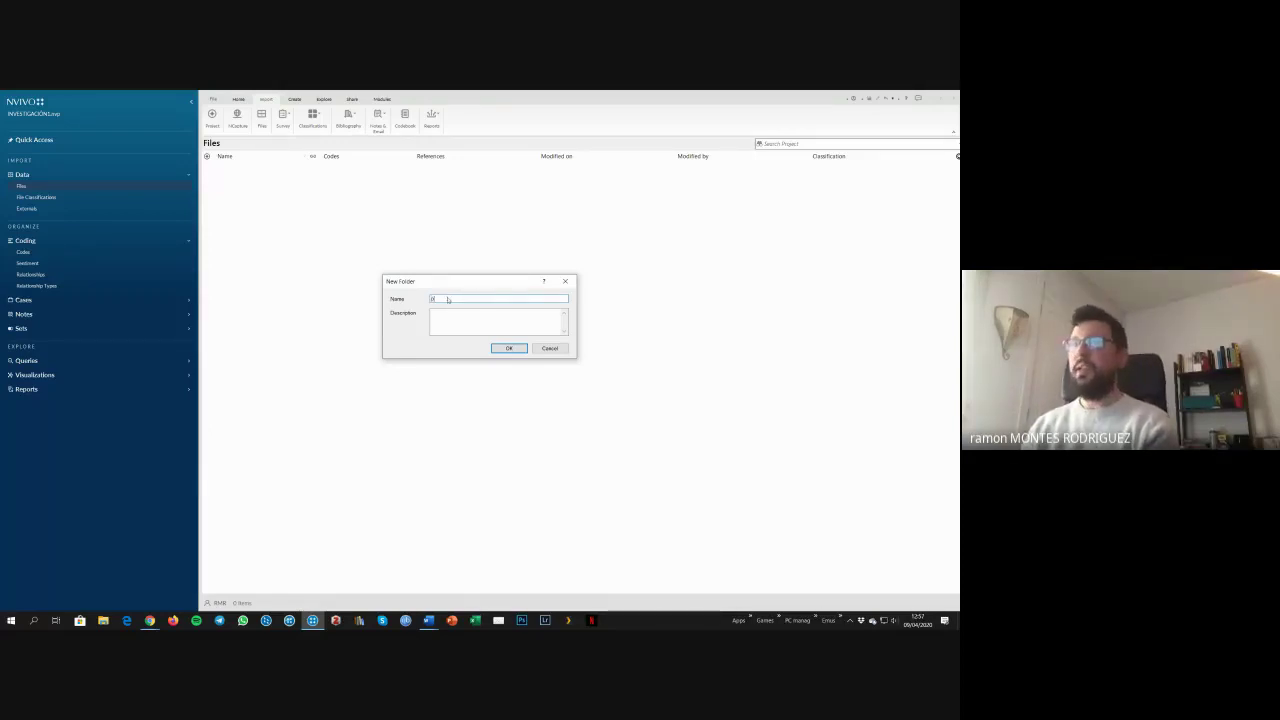
text(RAMA)
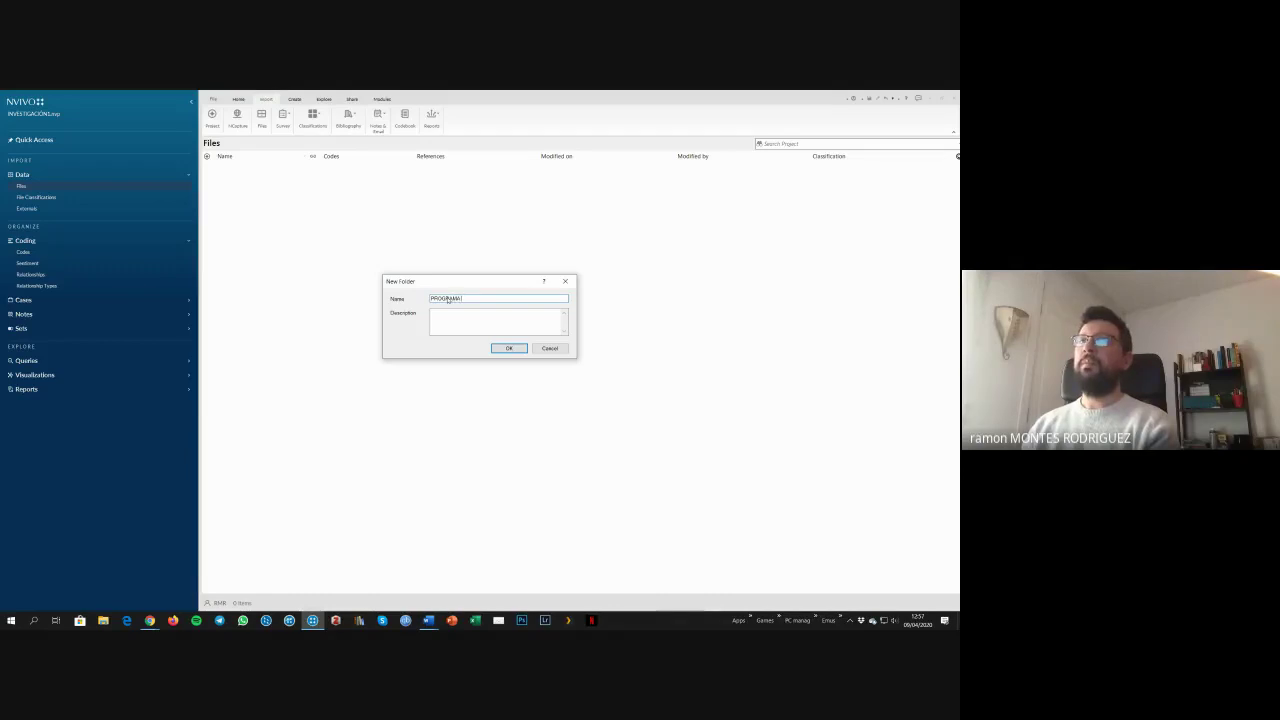
text( PARTID)
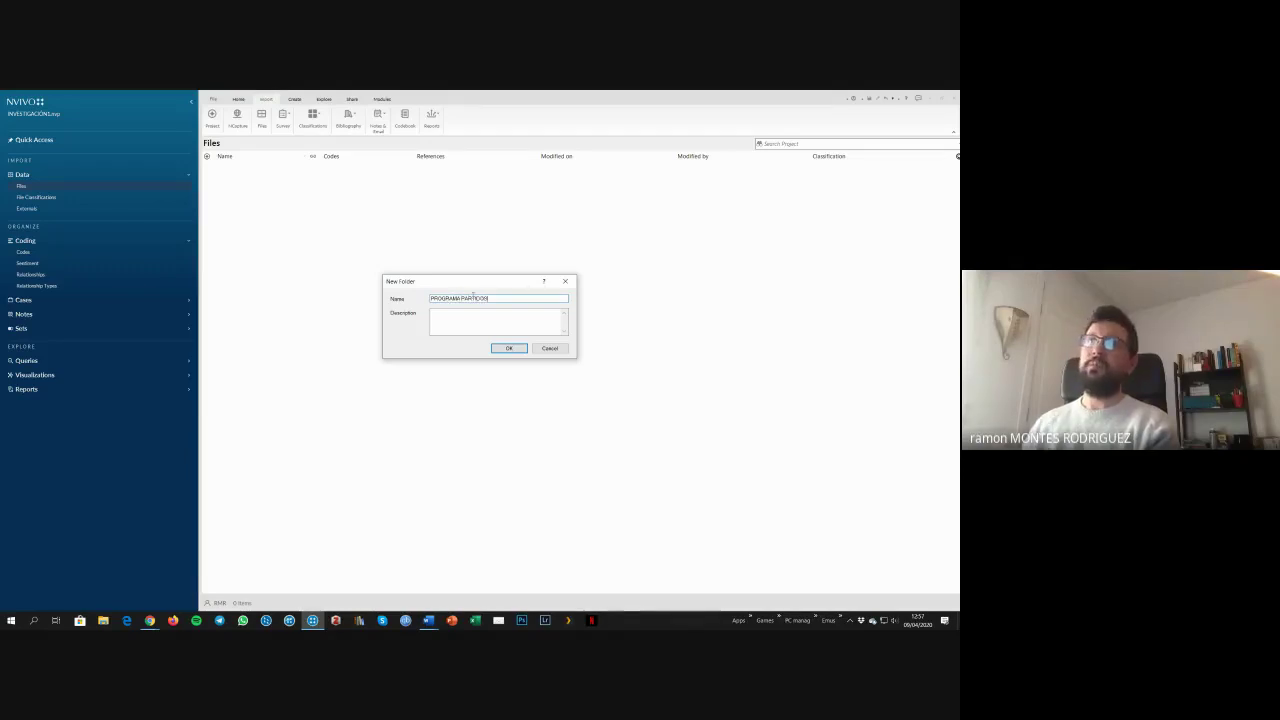
text(OS)
double_click(508, 297)
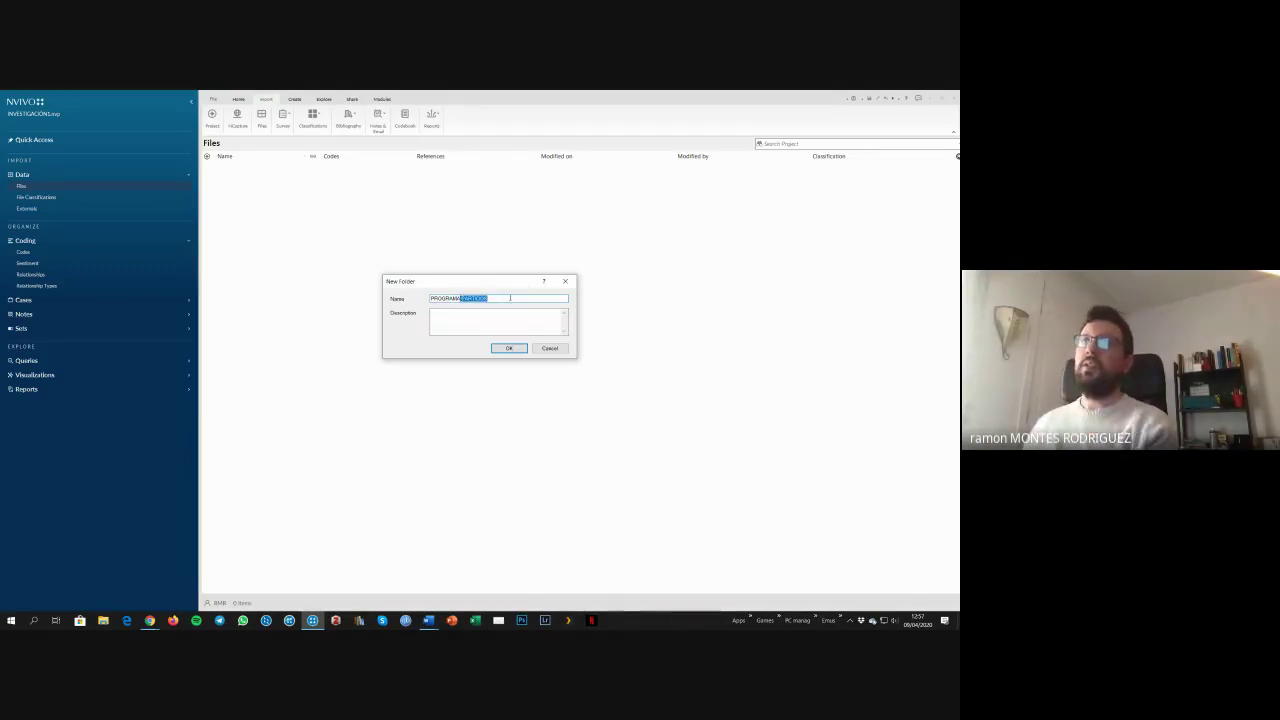
key(BackSpace)
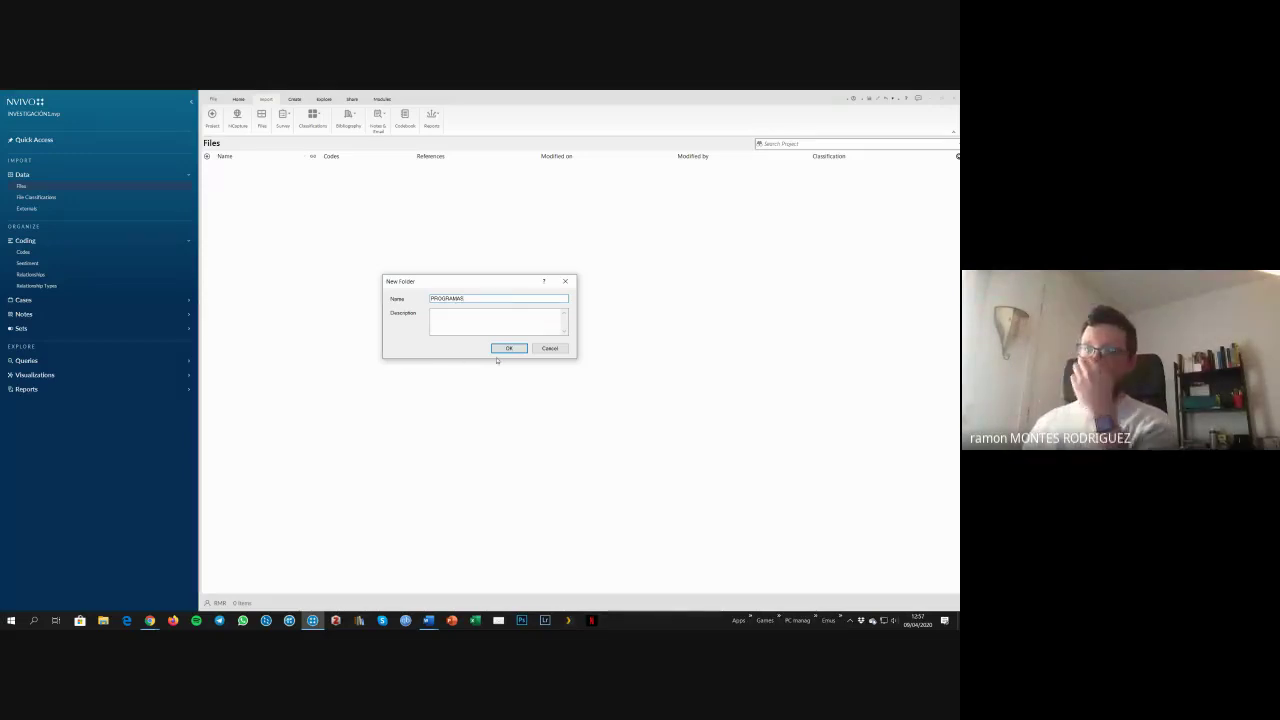
click(503, 348)
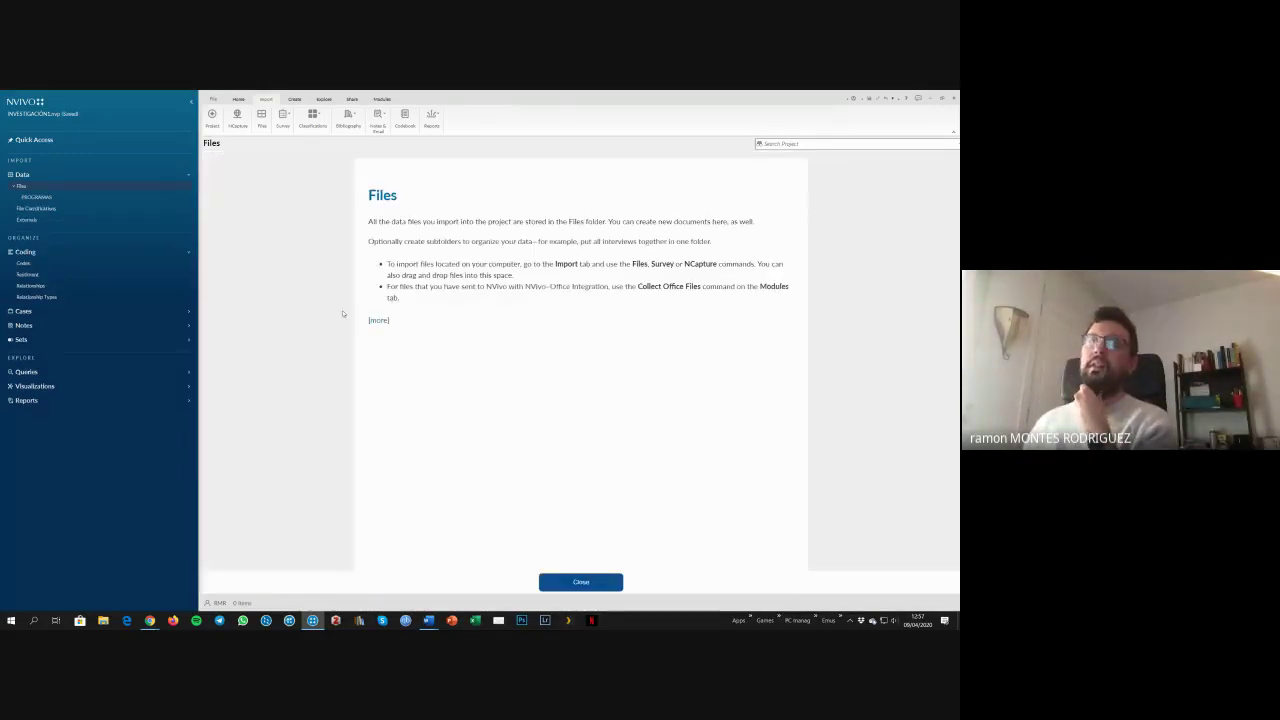
- Open the PROGRAMAS folder and dismiss the introductory Files help page to show its empty file list
click(40, 197)
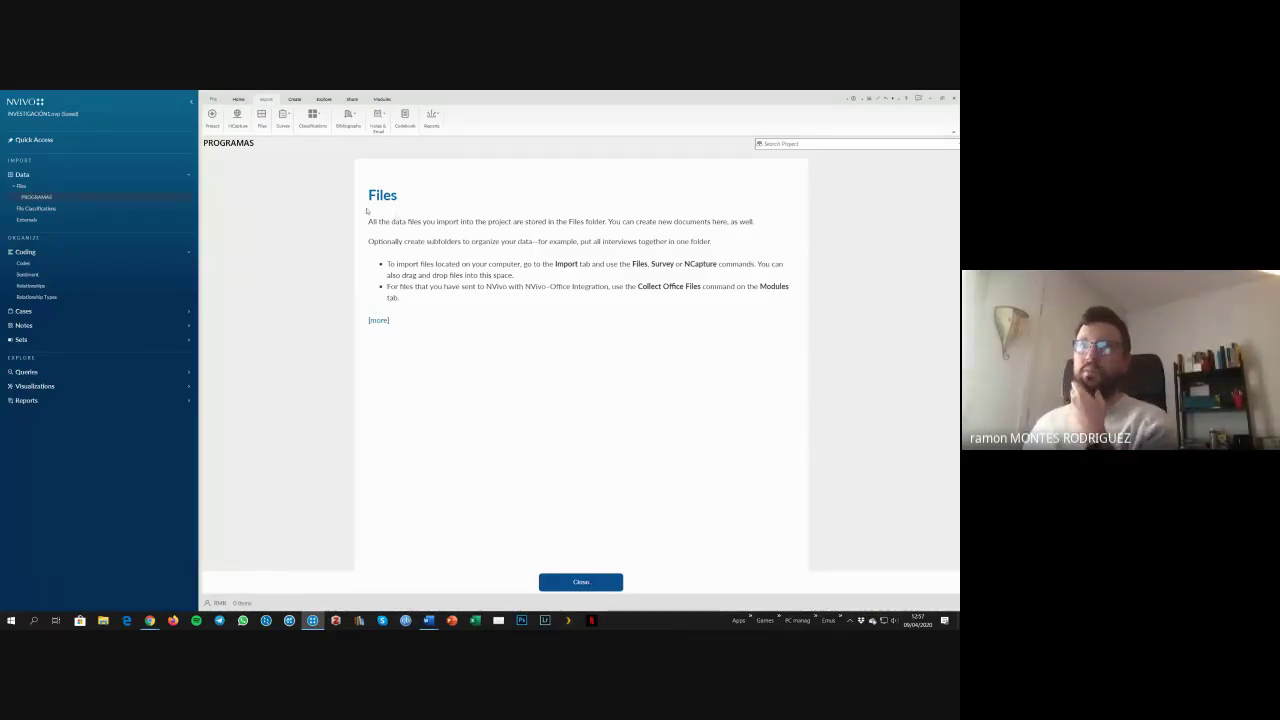
drag(366, 190, 416, 298)
click(416, 298)
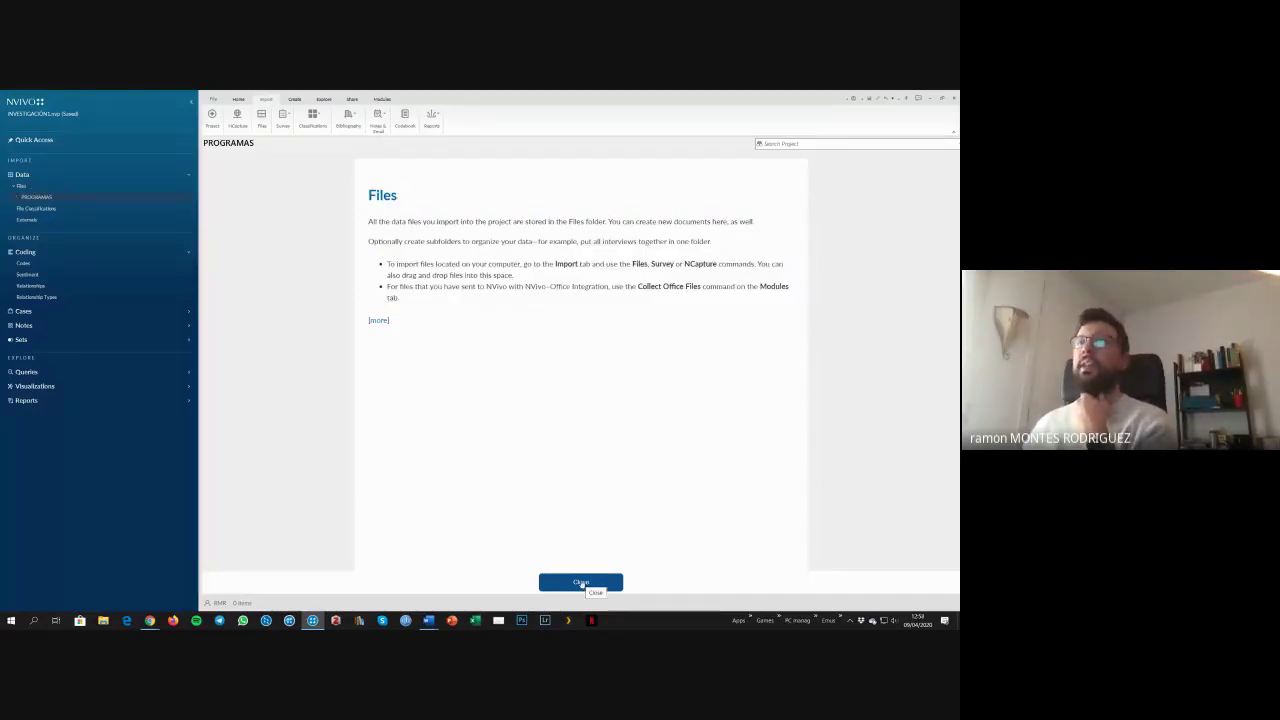
click(581, 584)
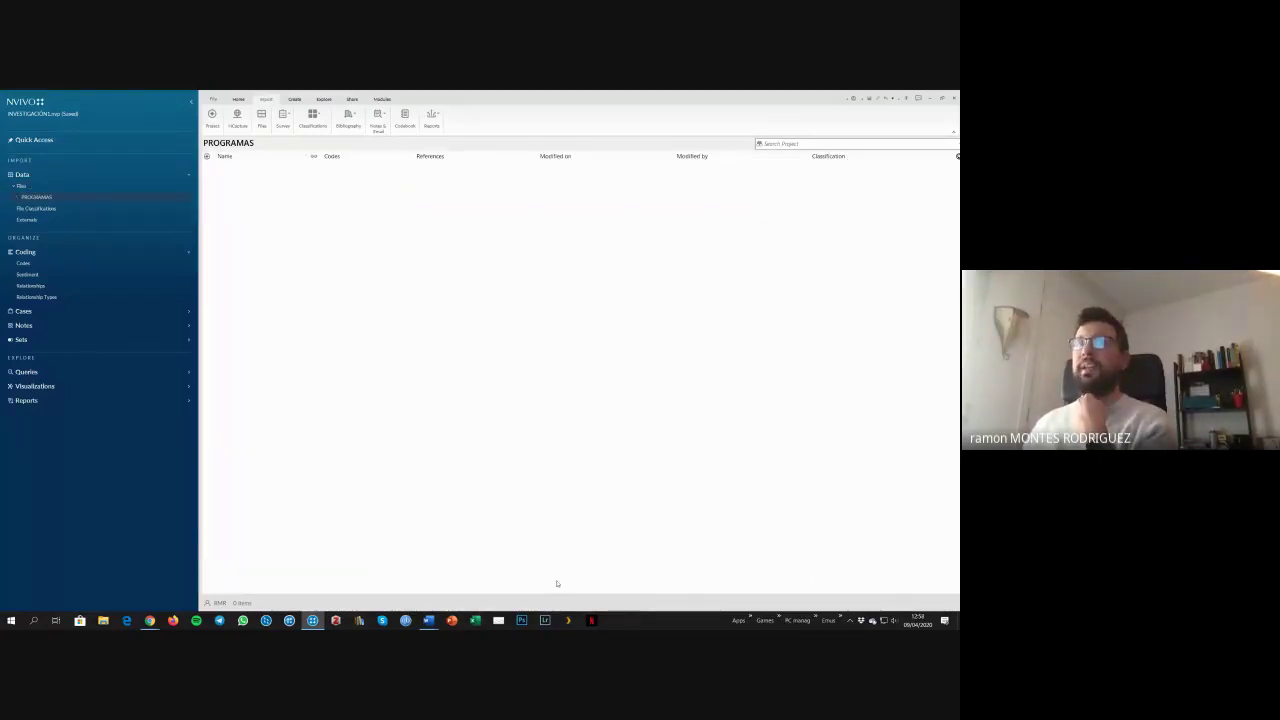
- Choose CIUDADANOS.pdf, PODEMOS.pdf, PP.pdf, PSOE.pdf and VOX.pdf from the Escritorio folder for import into PROGRAMAS
right_click(294, 220)
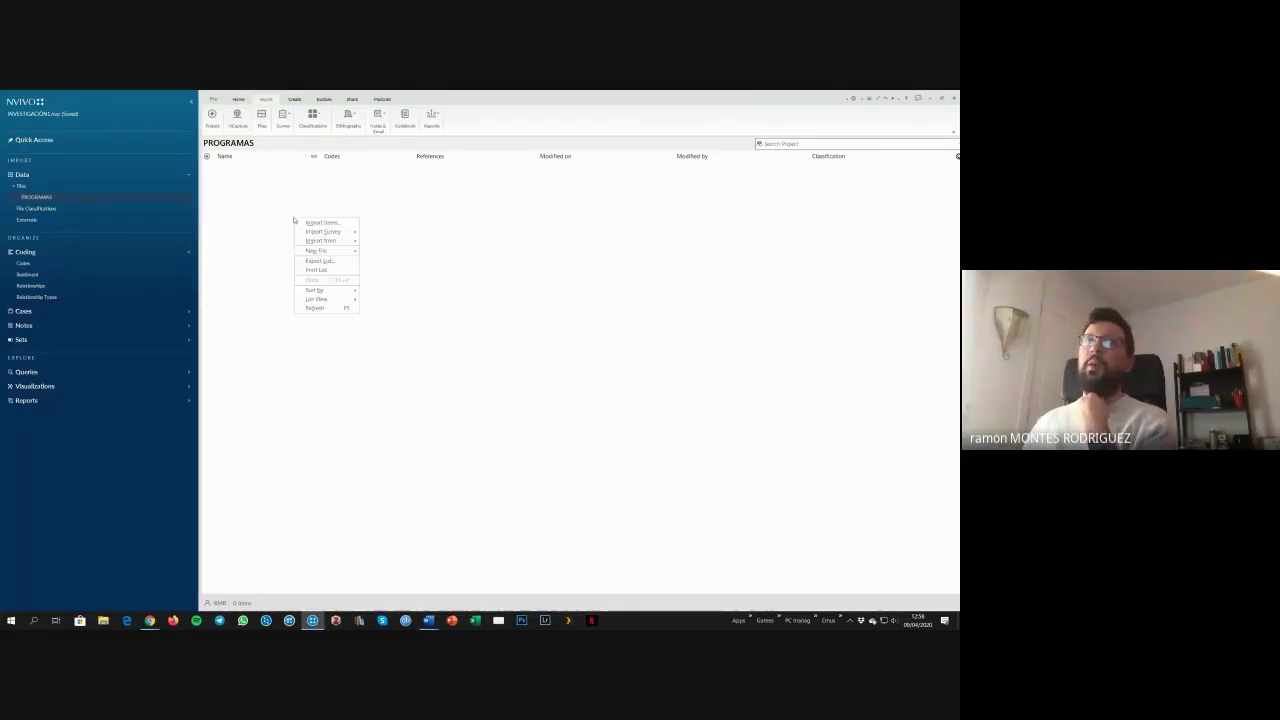
click(330, 222)
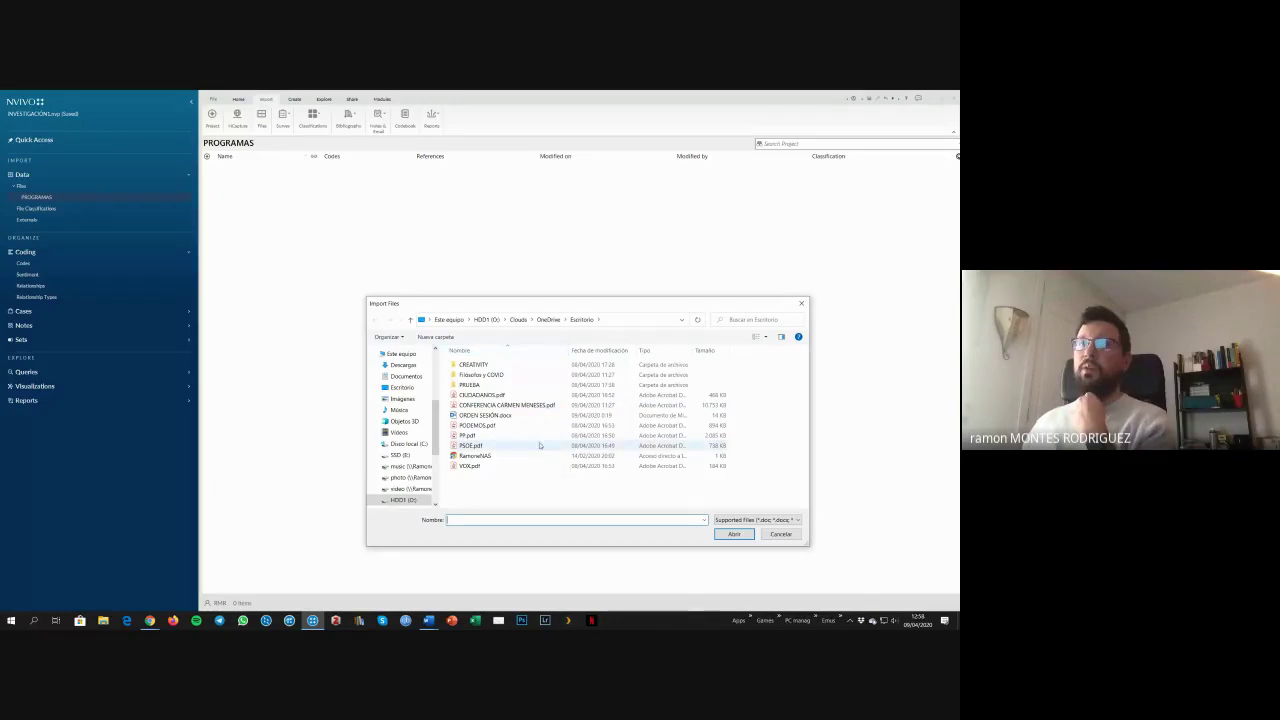
click(478, 396)
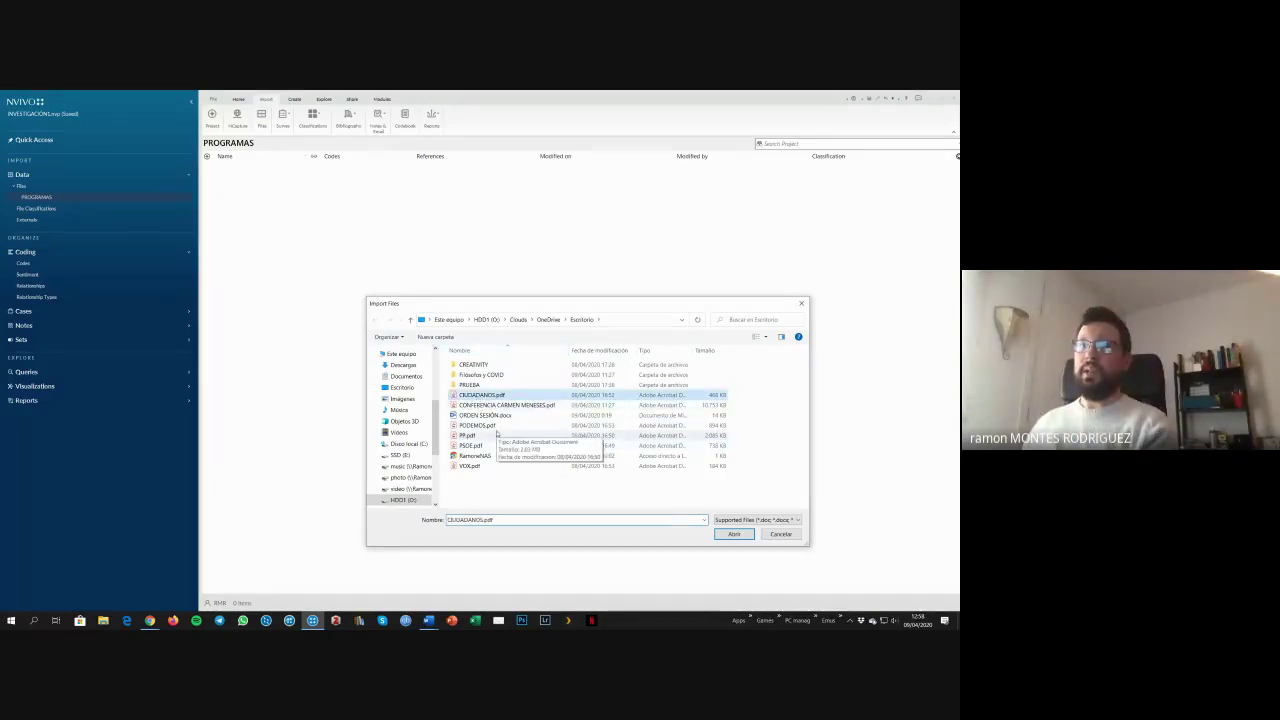
ctrl+click(472, 425)
ctrl+click(465, 436)
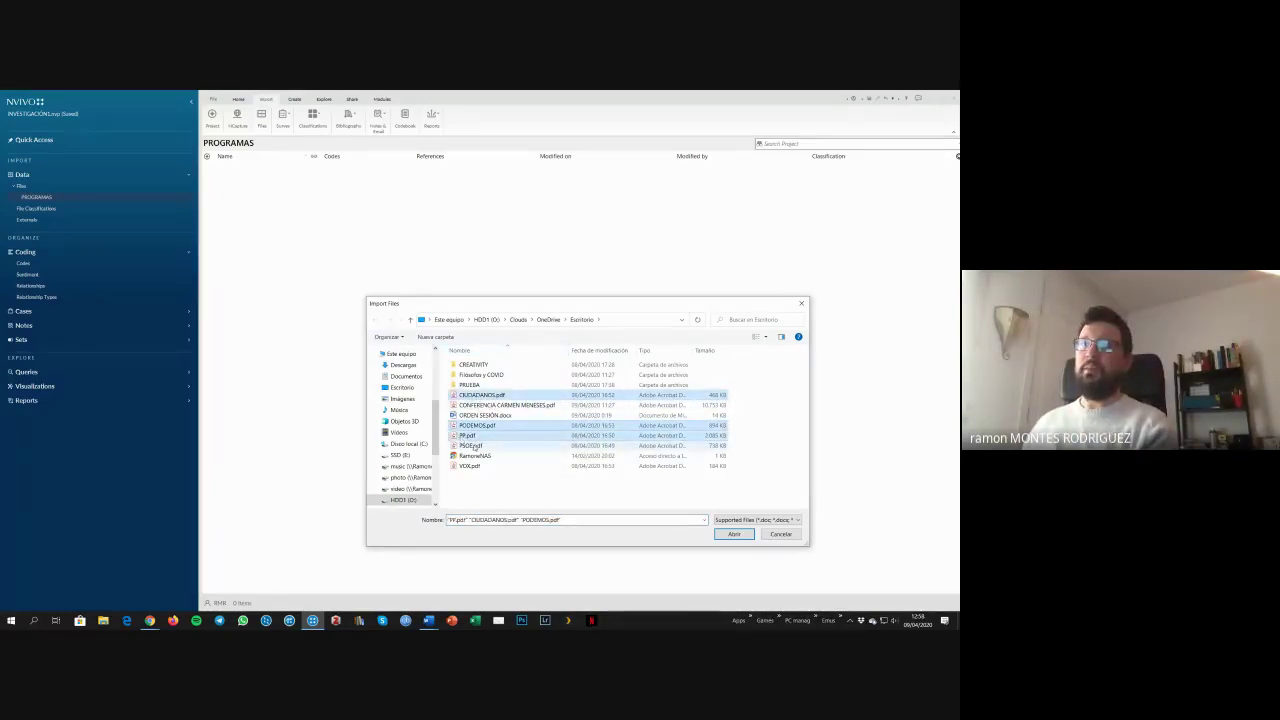
ctrl+click(466, 446)
ctrl+click(465, 466)
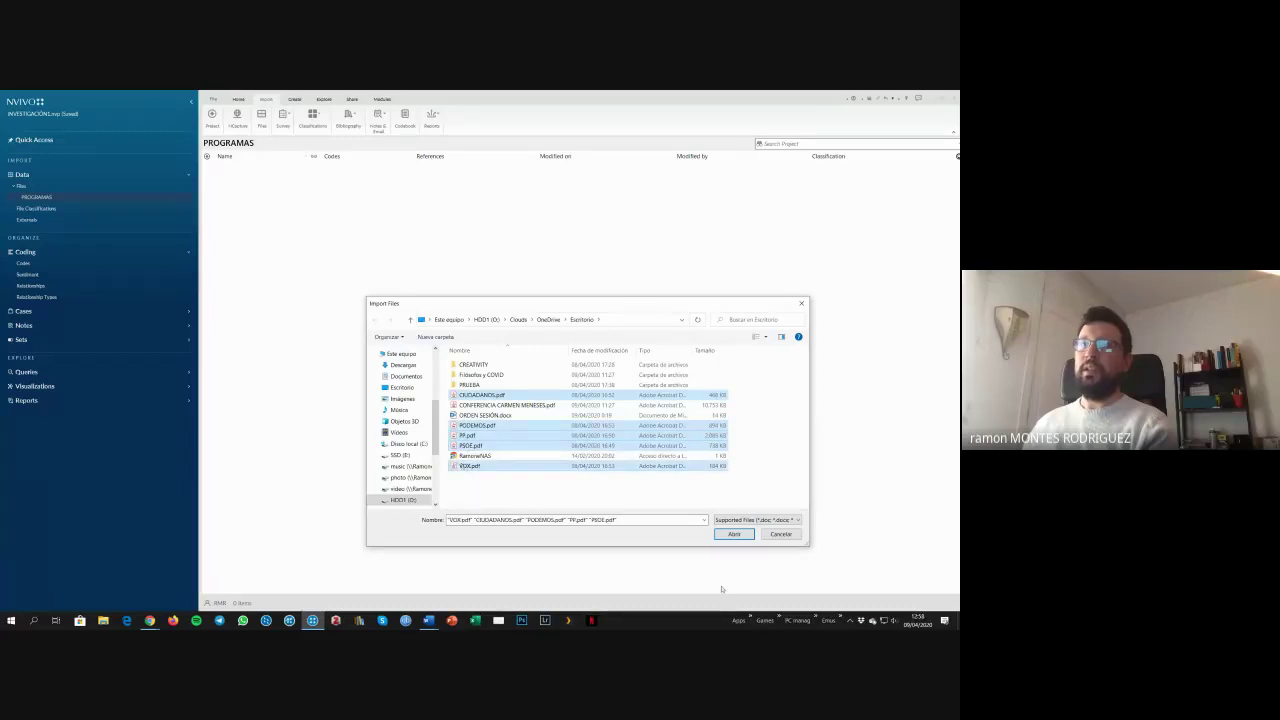
click(737, 535)
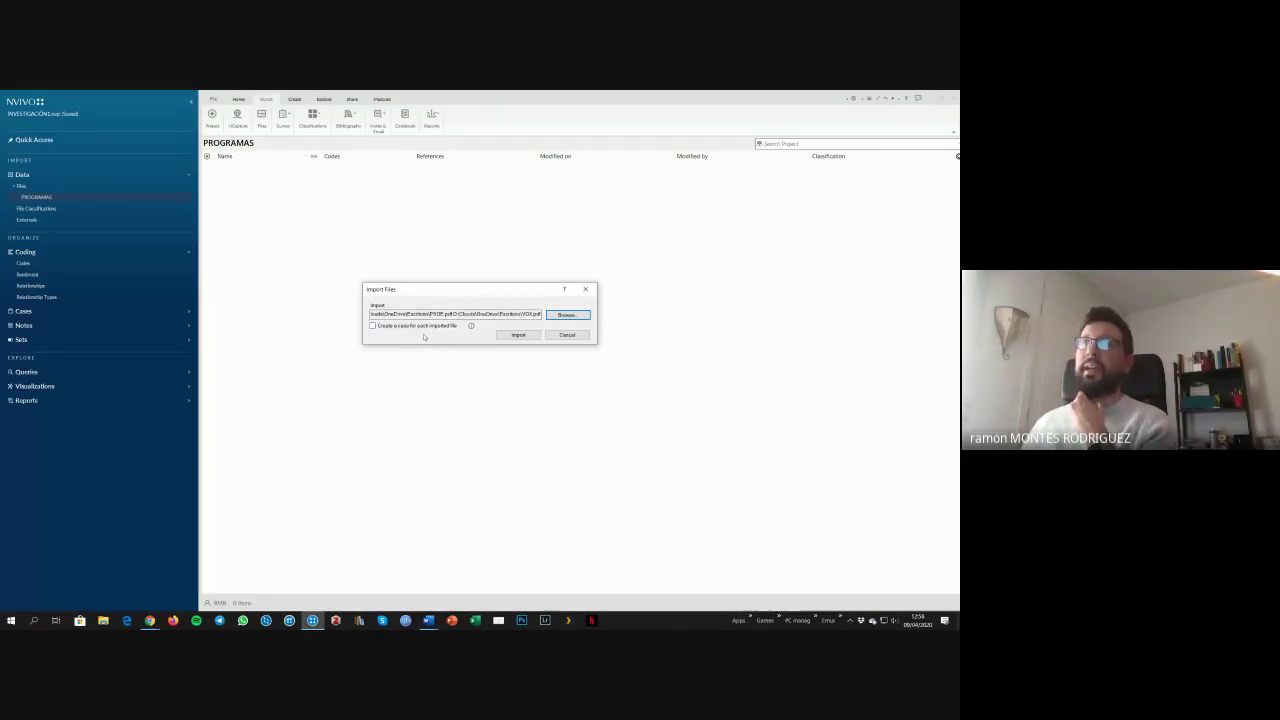
- Import the chosen files with a case created for each one, grouped in a new classification named Partidos políticos
click(416, 326)
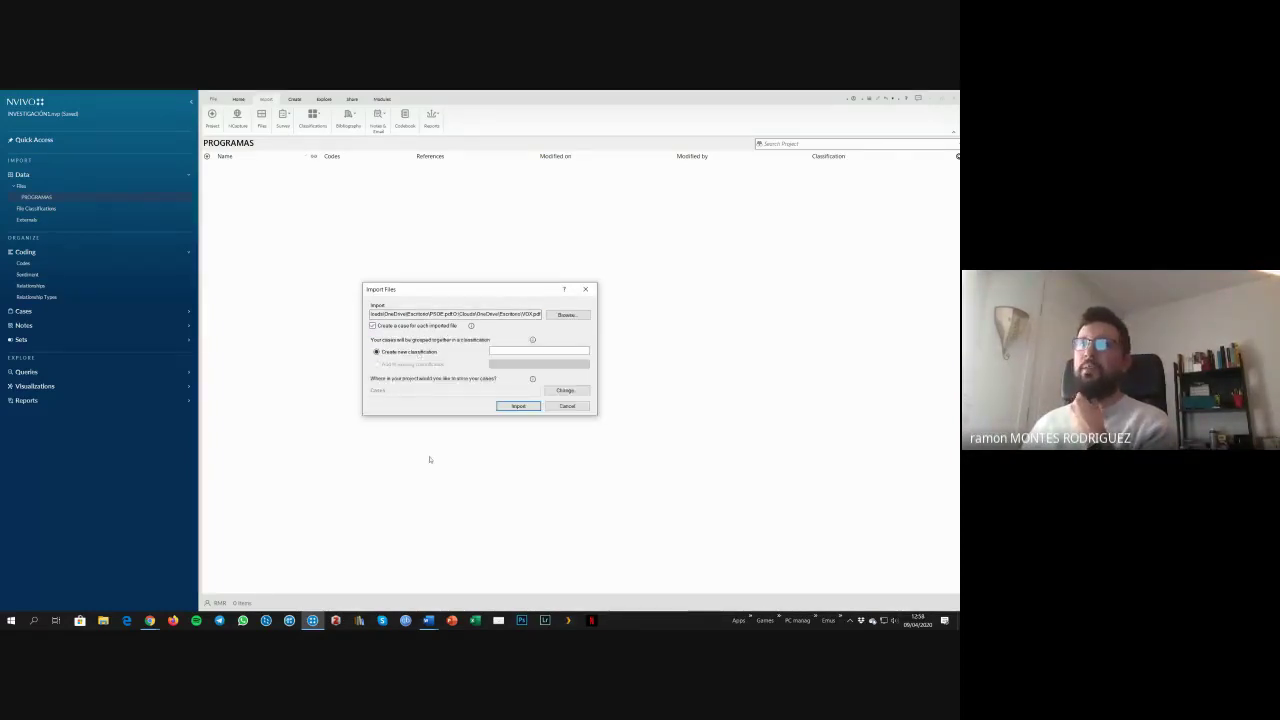
click(504, 352)
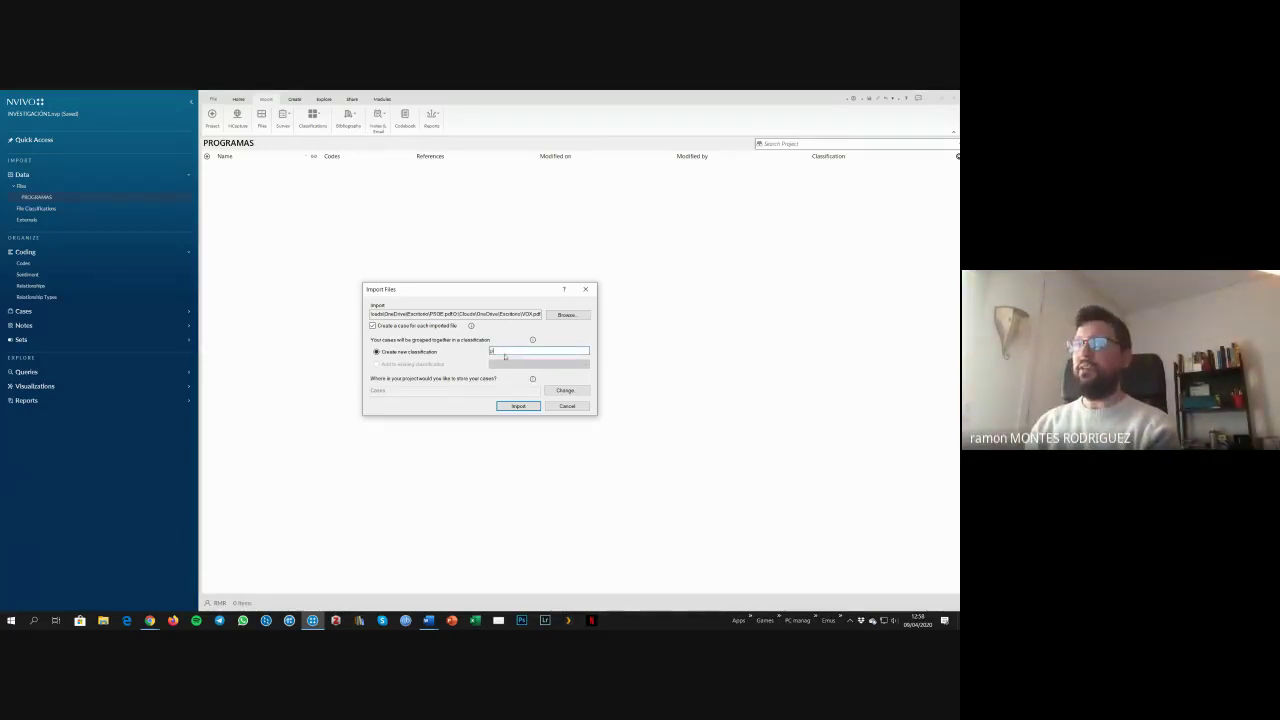
text(artidos)
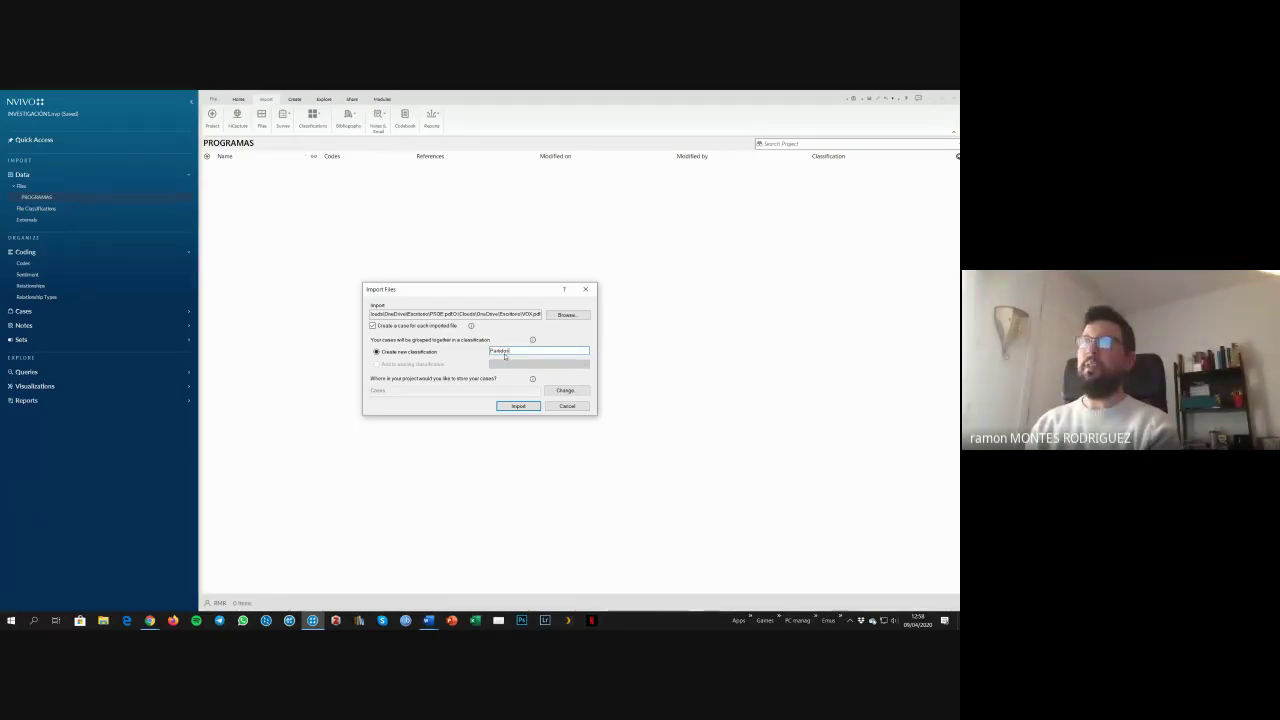
text( políticos)
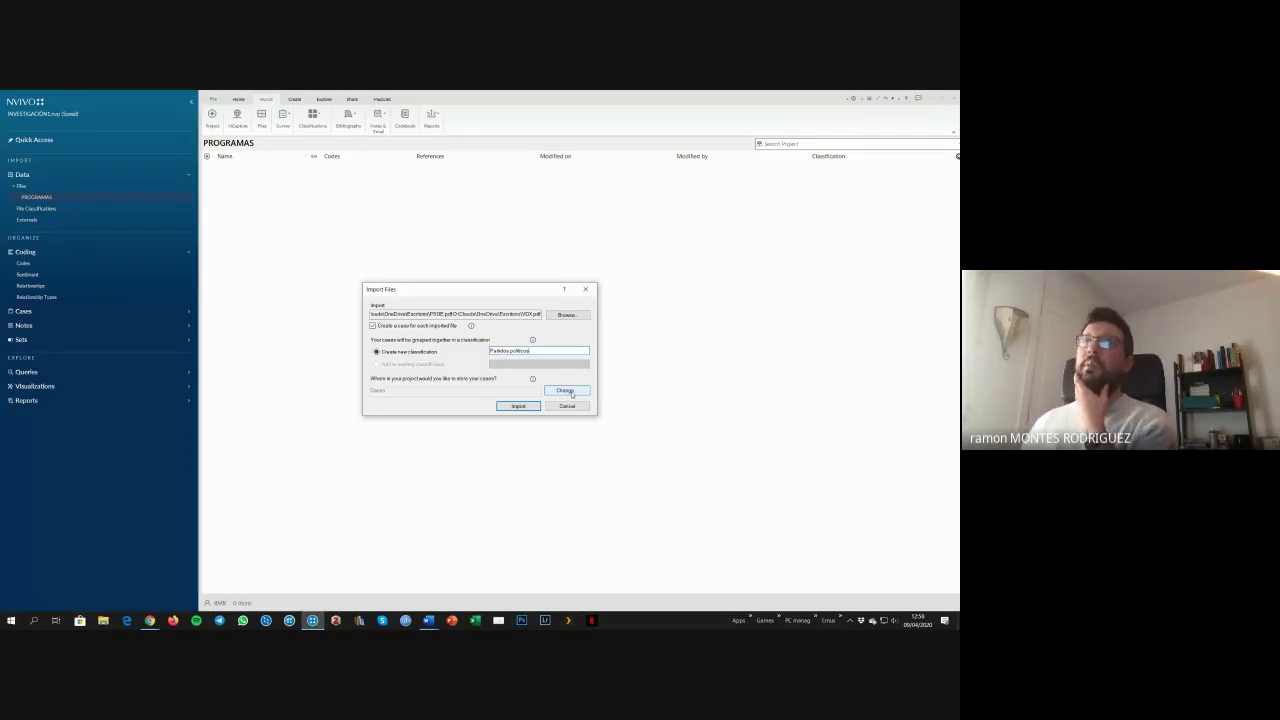
click(513, 406)
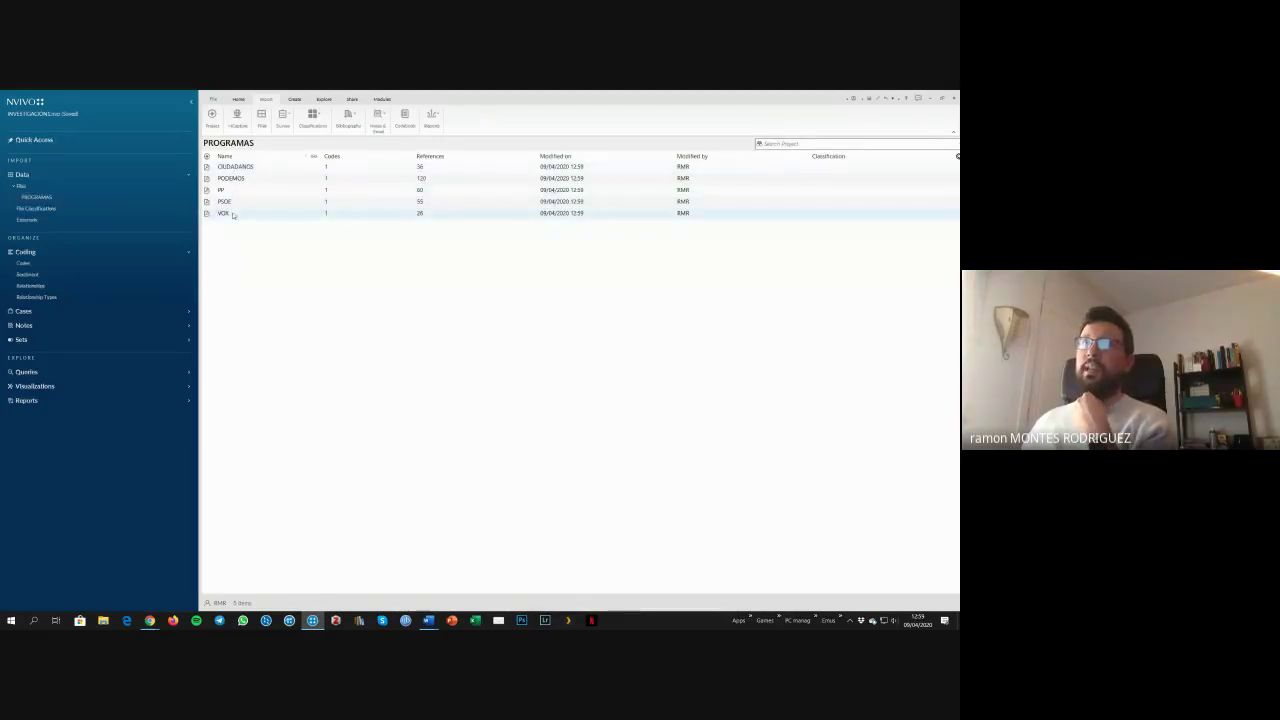
- Review the project's list of cases, and in the PROGRAMAS folder check the commands offered for the CIUDADANOS file
click(23, 311)
click(23, 322)
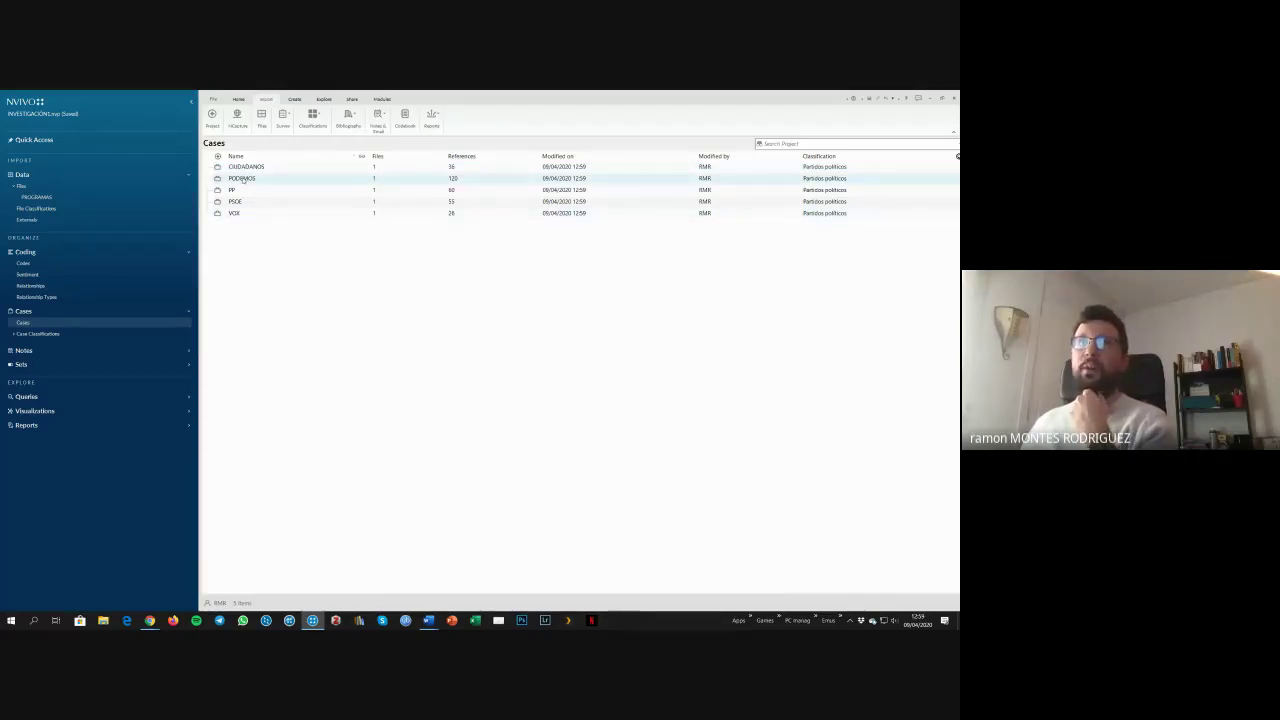
click(37, 198)
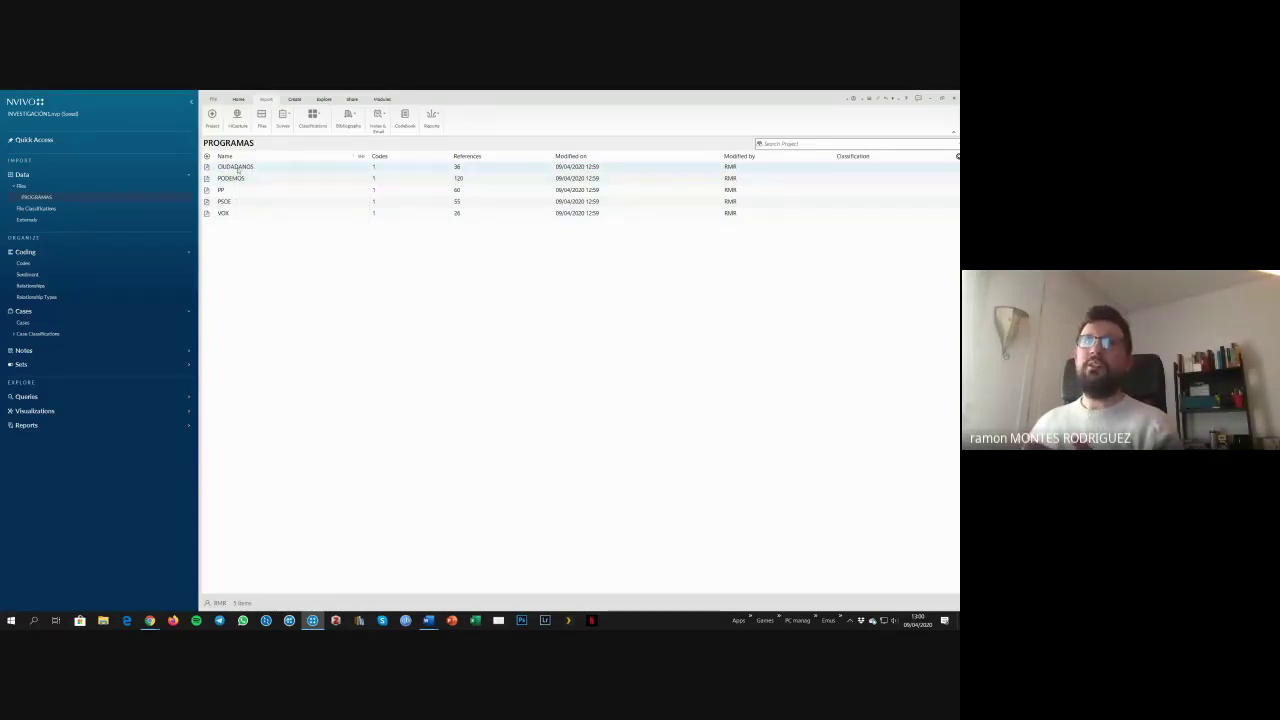
right_click(237, 170)
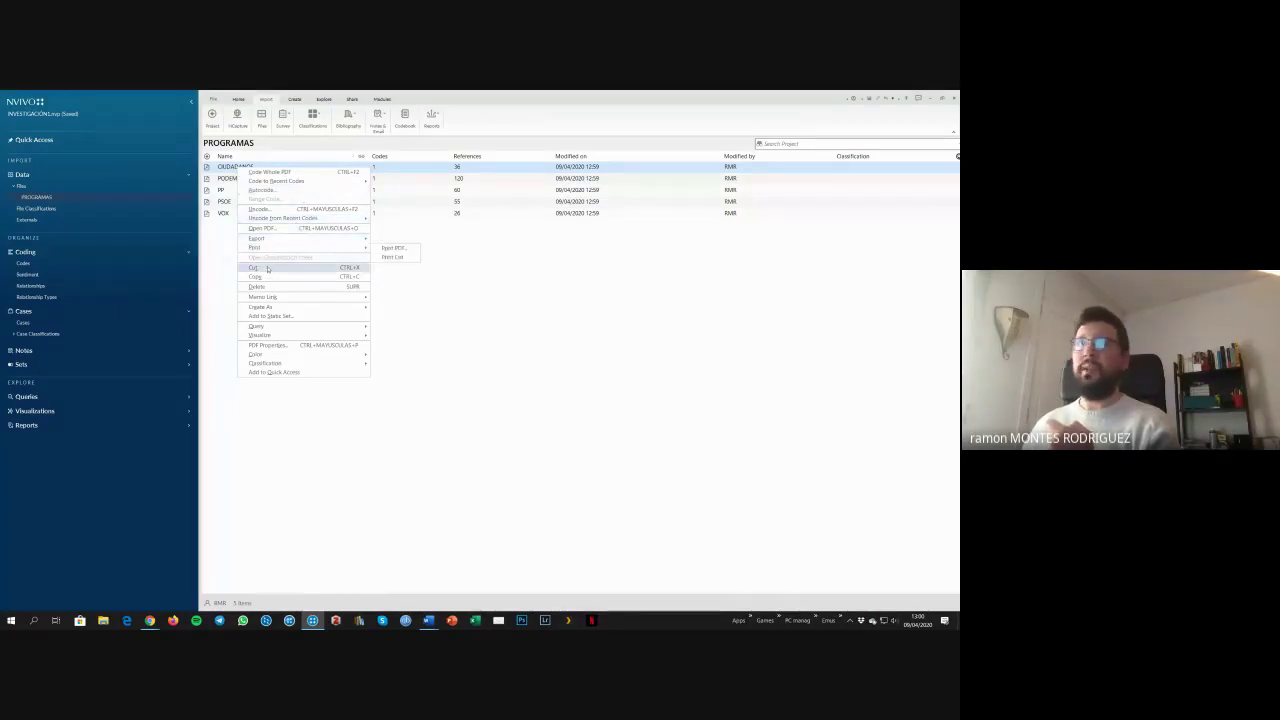
mouse_move(289, 300)
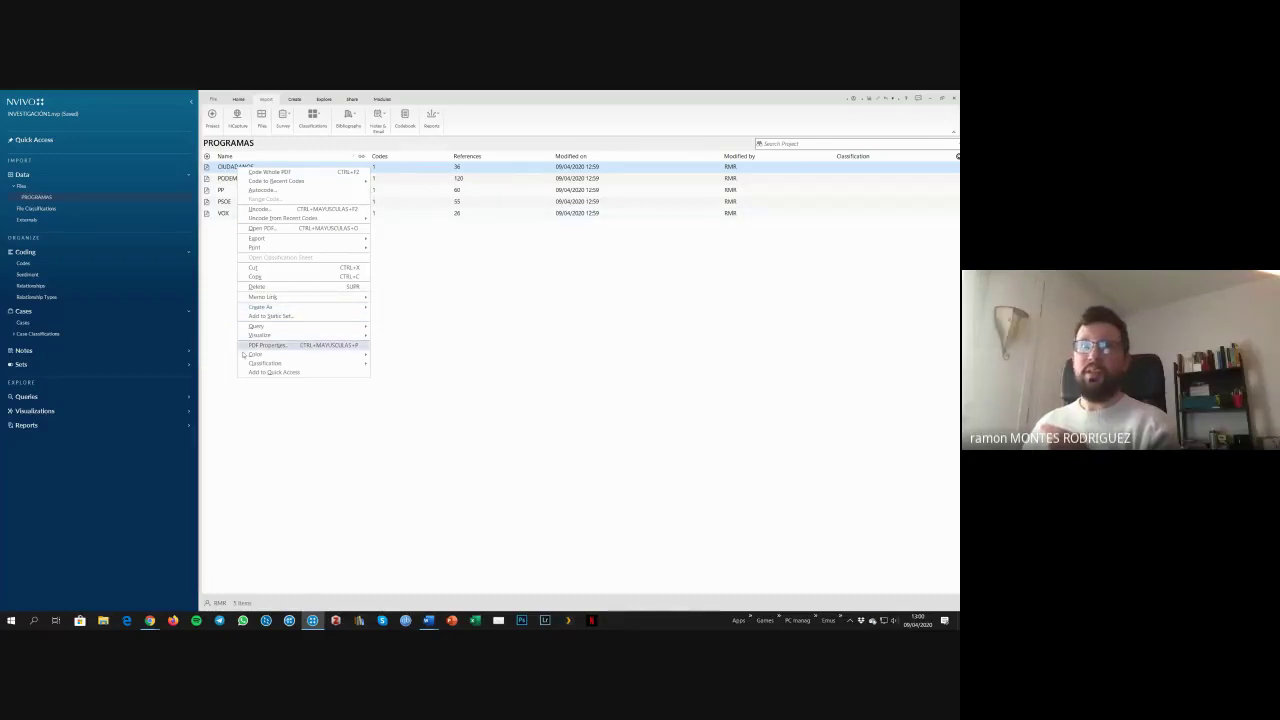
click(322, 421)
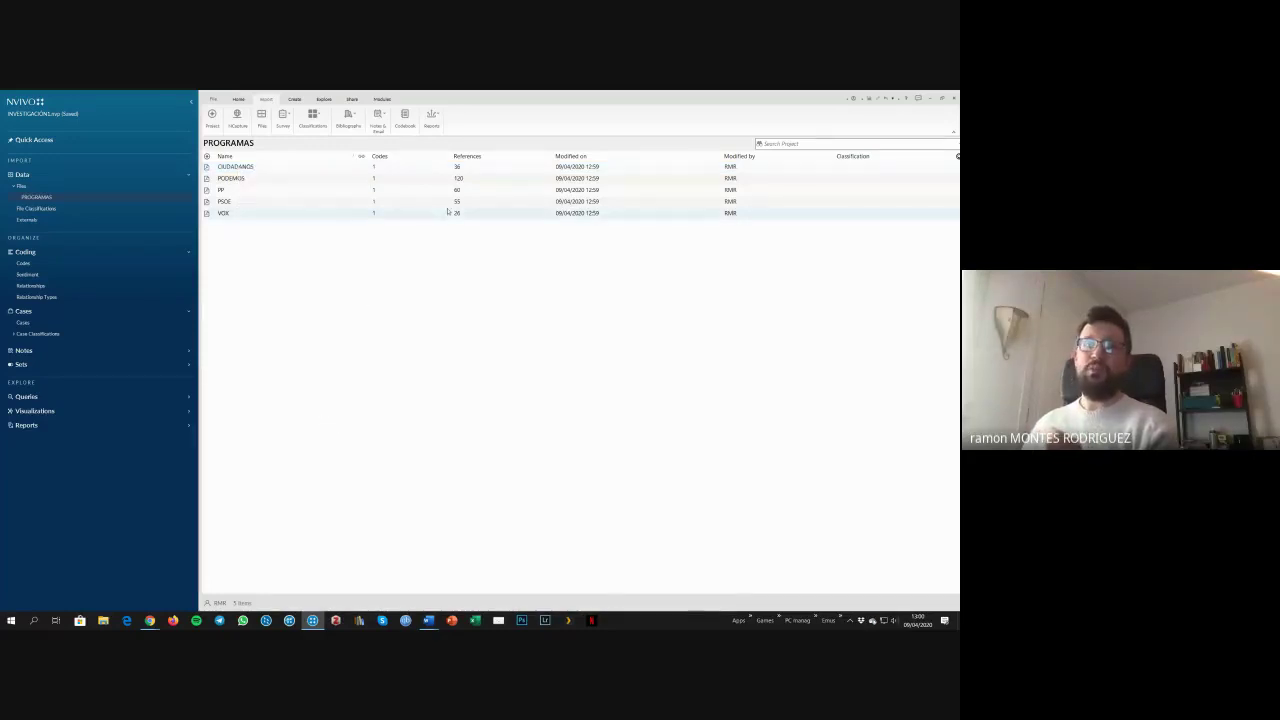
- Open the PP document and look through its introduction up to the numbered proposals of section 1, testing text selection
double_click(236, 191)
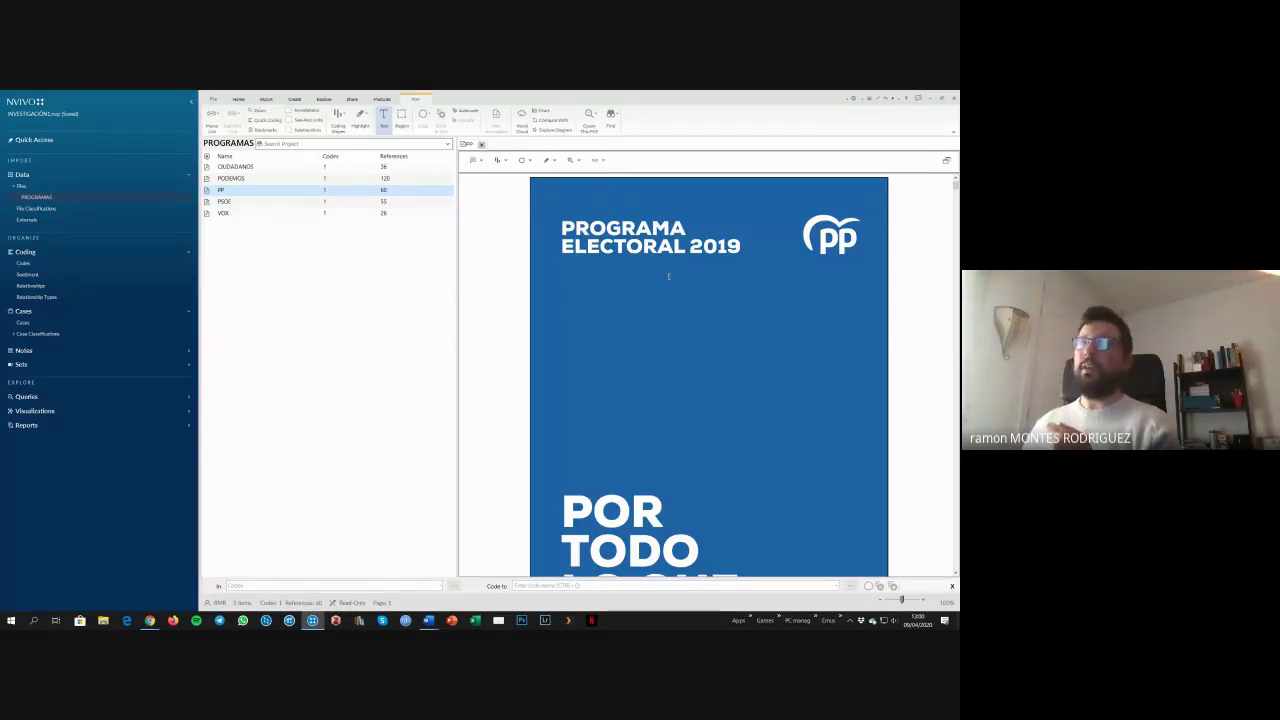
scroll(669, 276, down, 10)
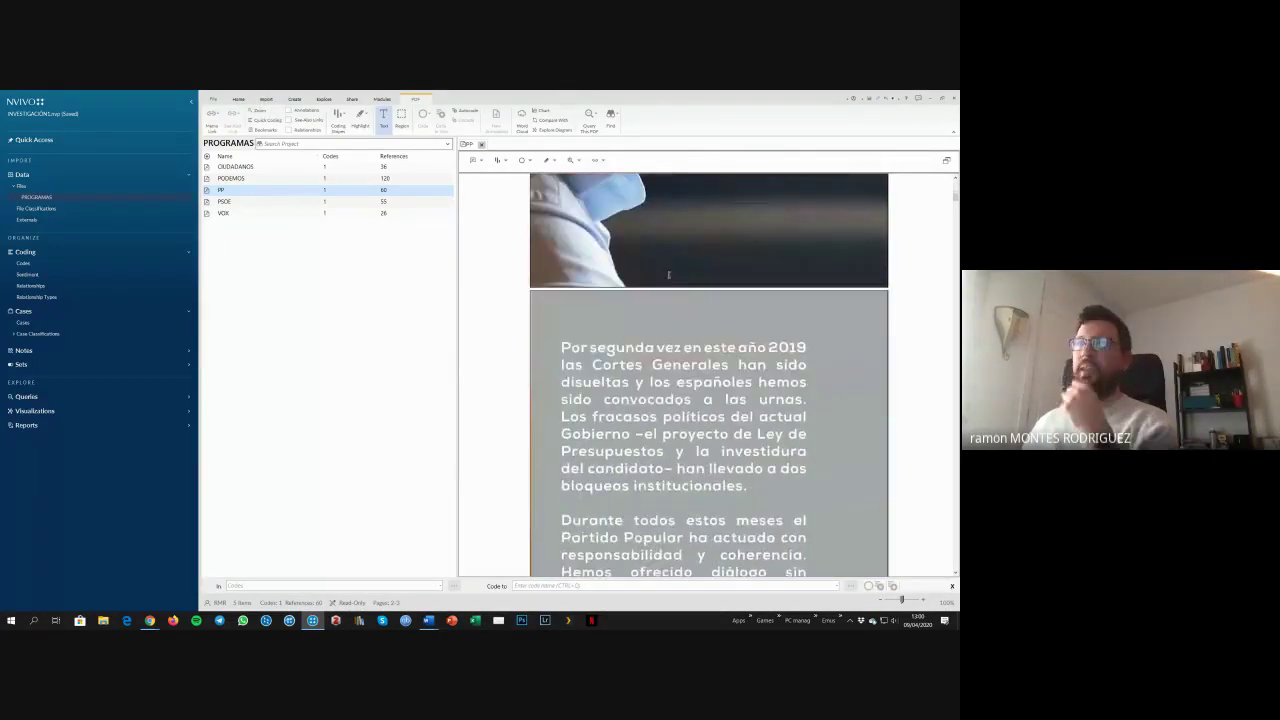
scroll(669, 276, down, 3)
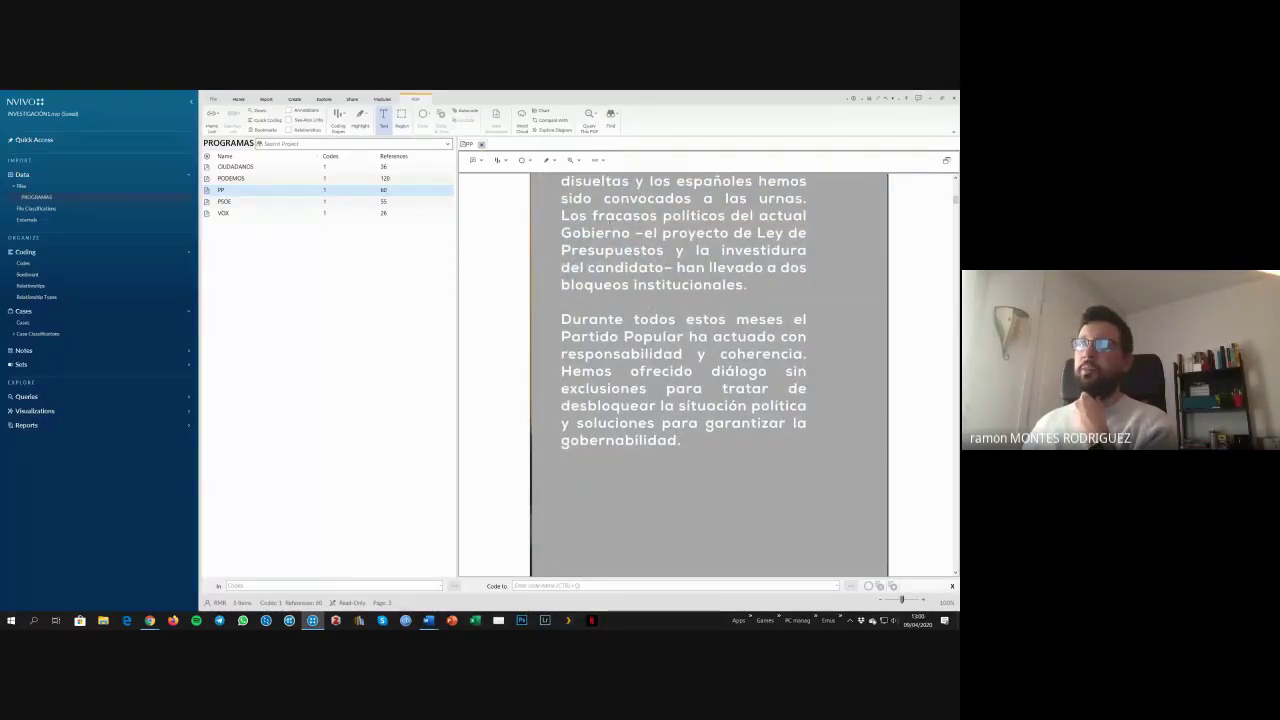
drag(561, 210, 648, 390)
scroll(708, 375, down, 10)
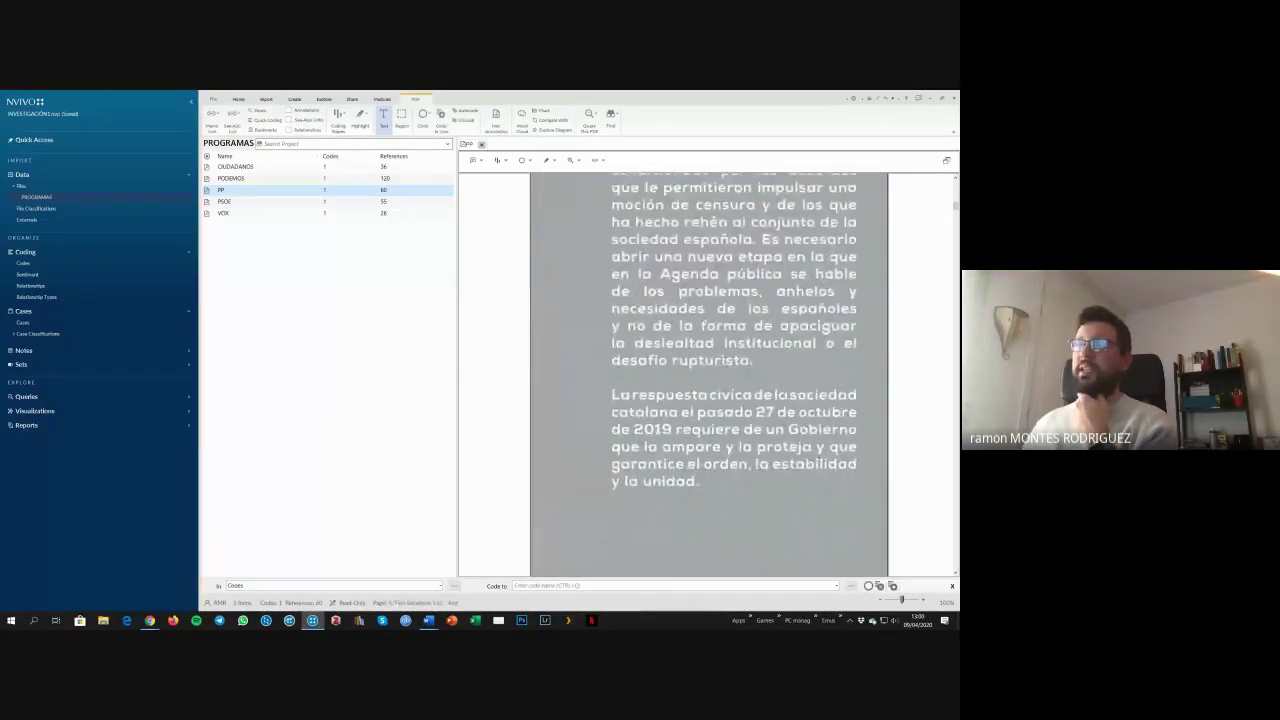
scroll(708, 375, down, 10)
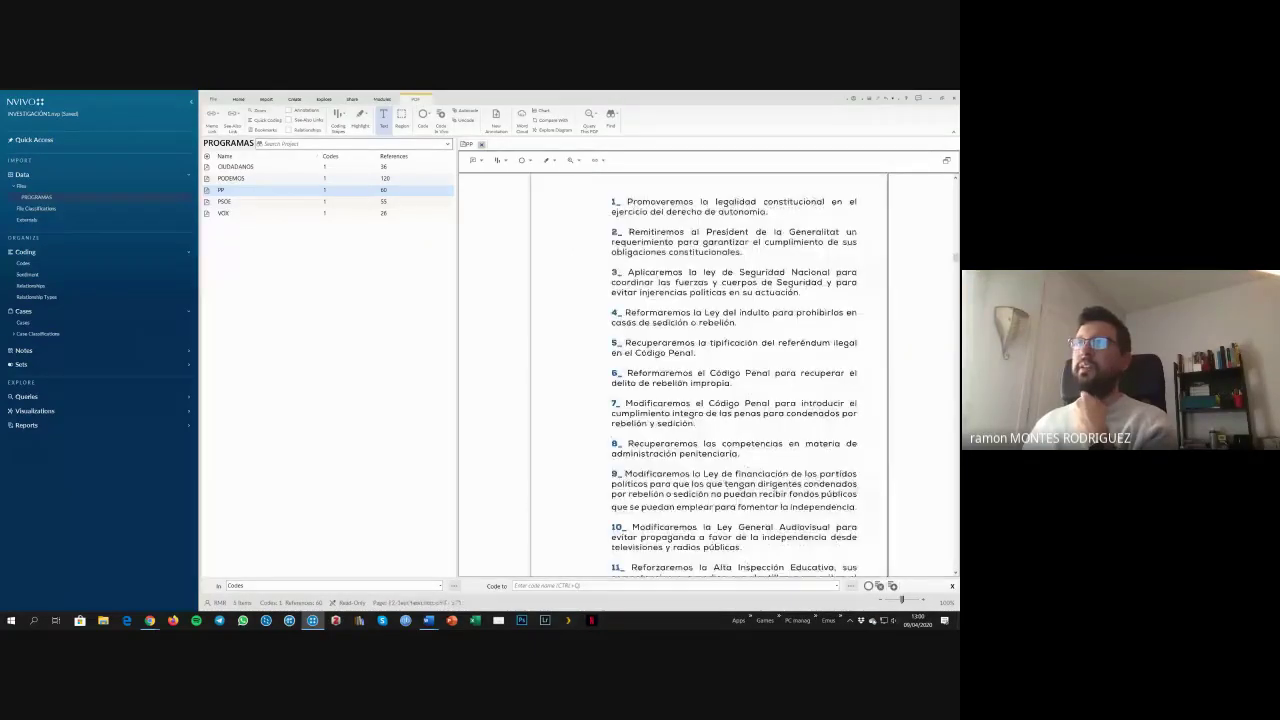
drag(611, 241, 697, 423)
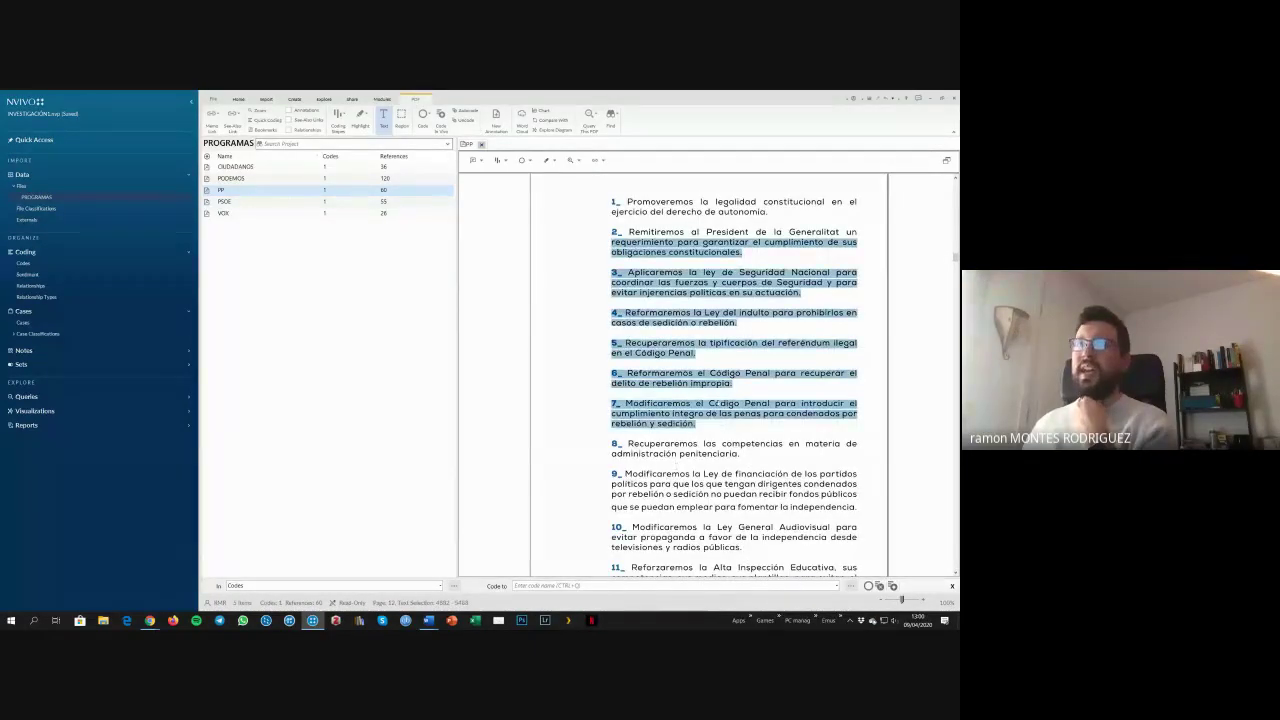
click(649, 260)
scroll(645, 290, up, 3)
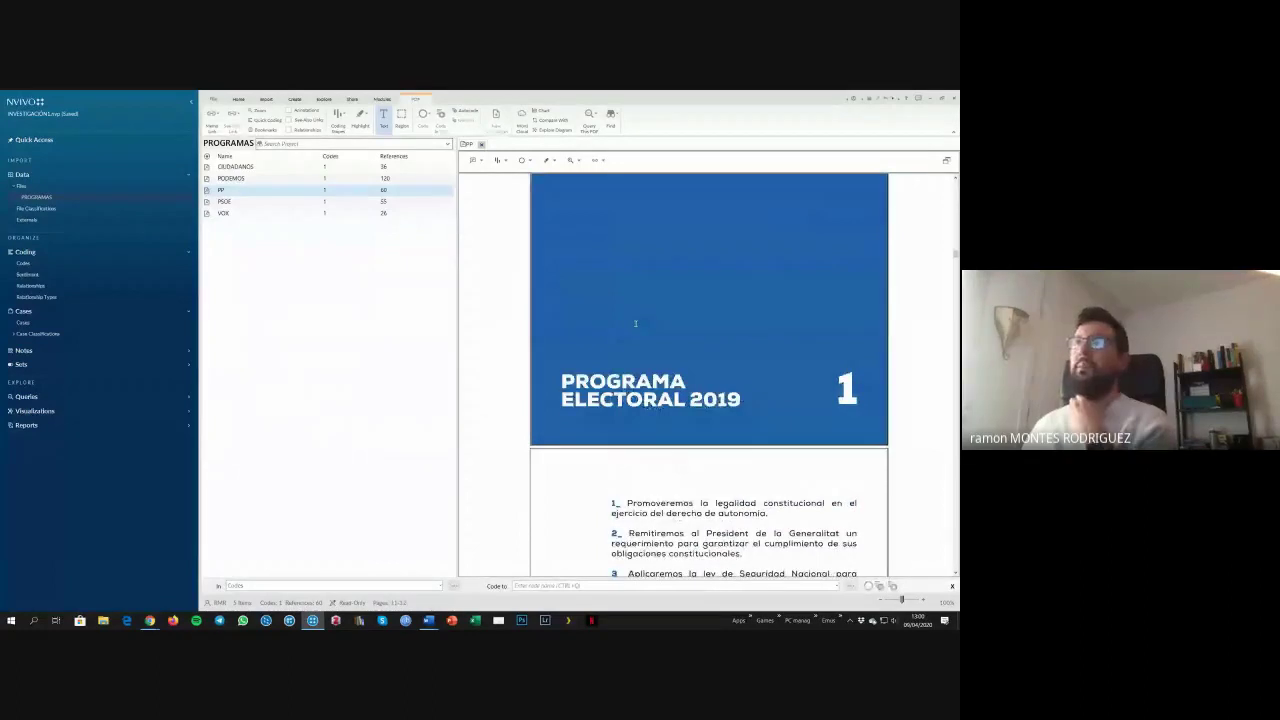
scroll(636, 323, down, 2)
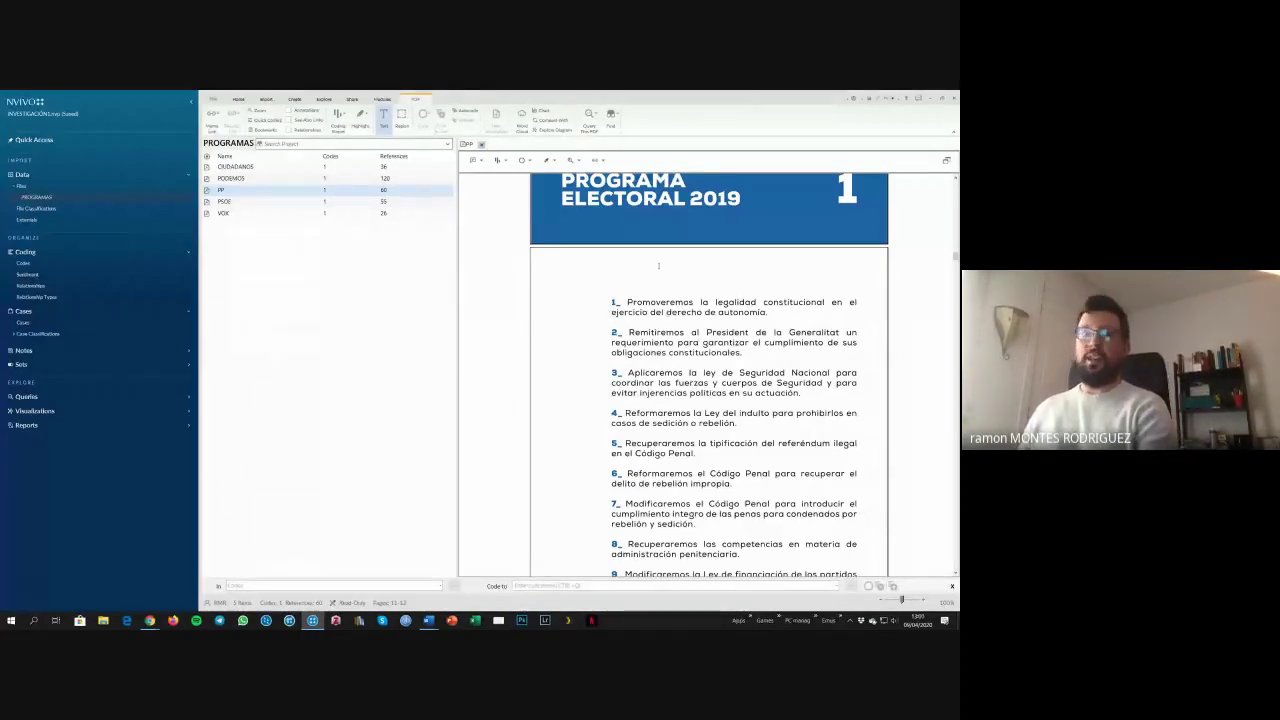
- Examine the numbered proposals in the PP programme, highlighting the text of proposals 1, 2 and 3 one after another
drag(627, 302, 647, 313)
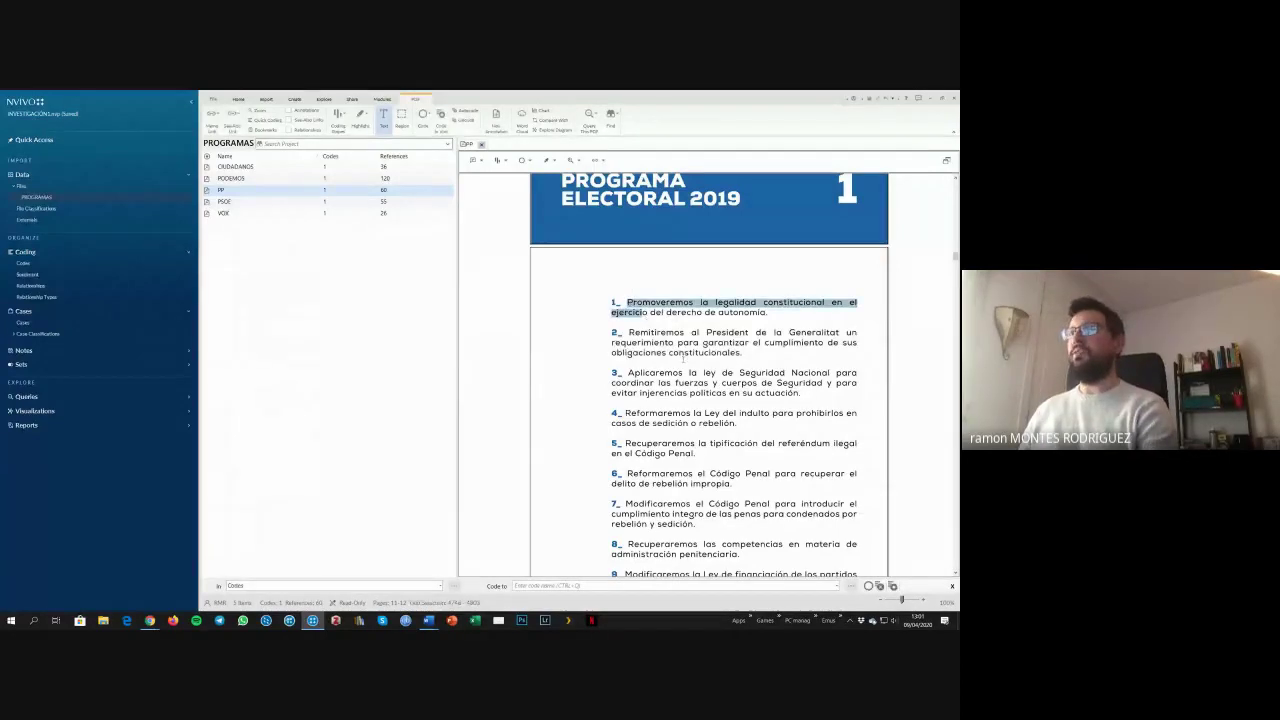
scroll(680, 355, down, 2)
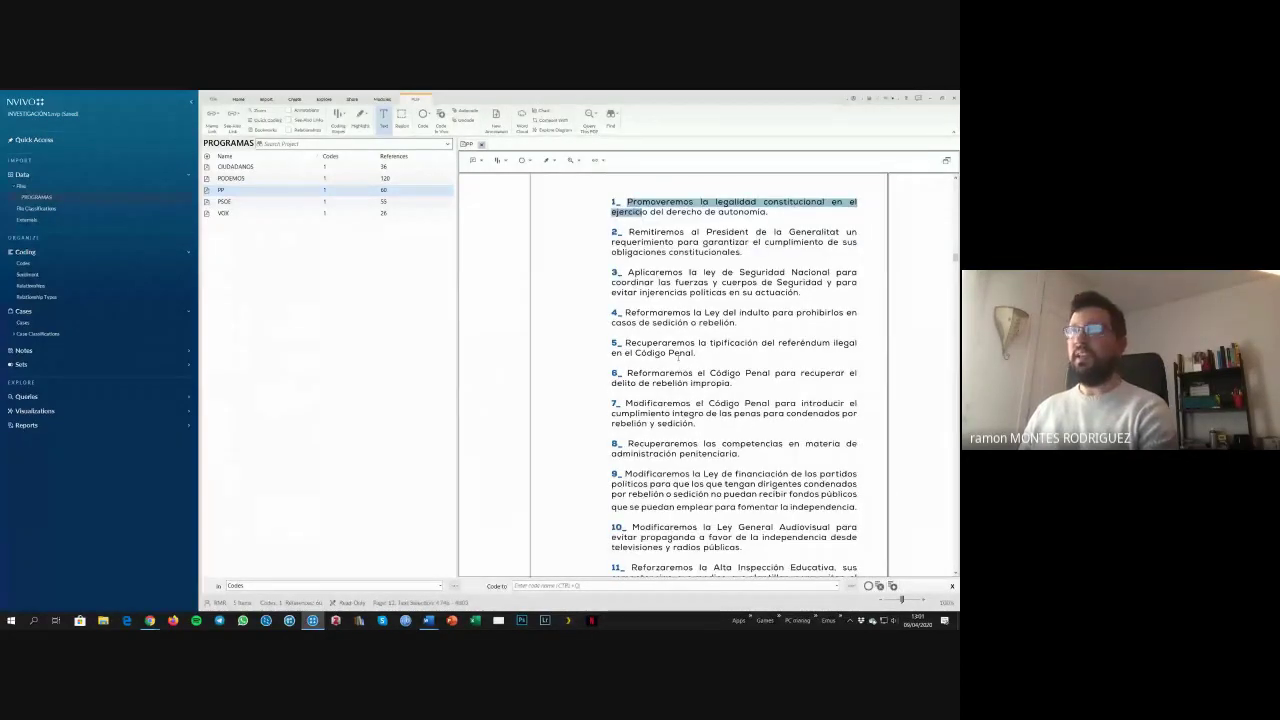
scroll(706, 357, up, 2)
click(709, 311)
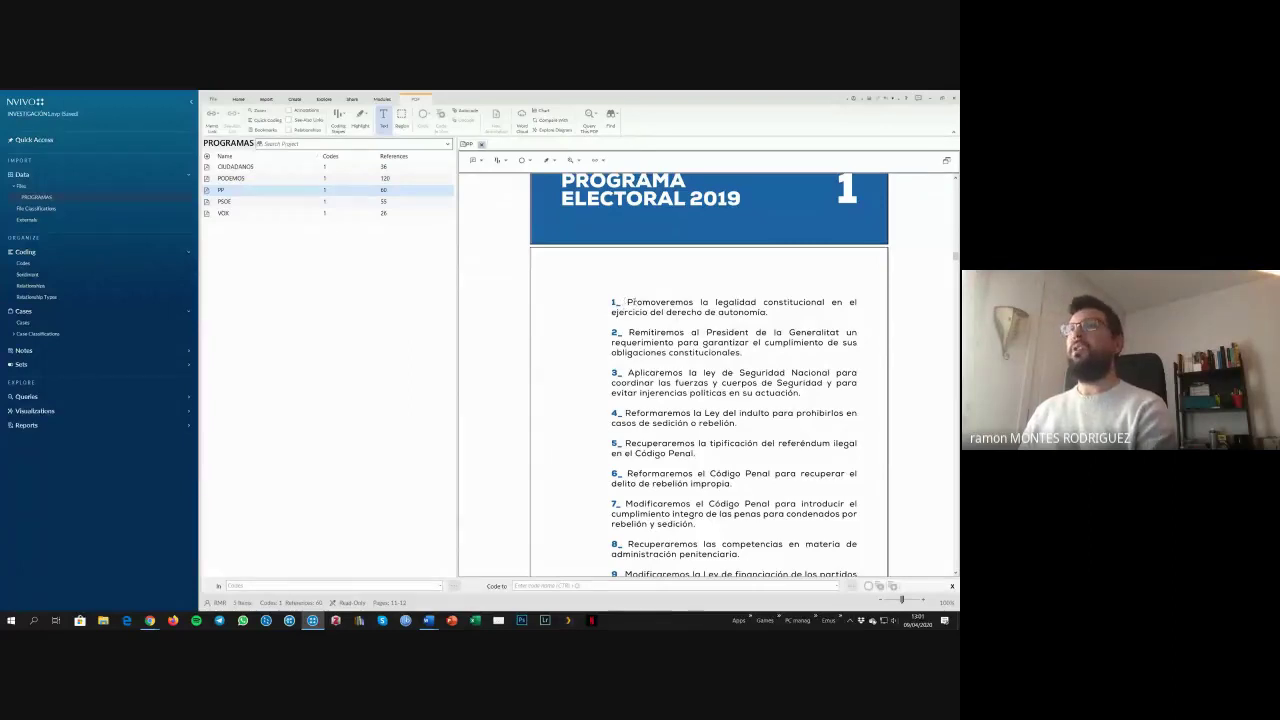
drag(626, 302, 777, 317)
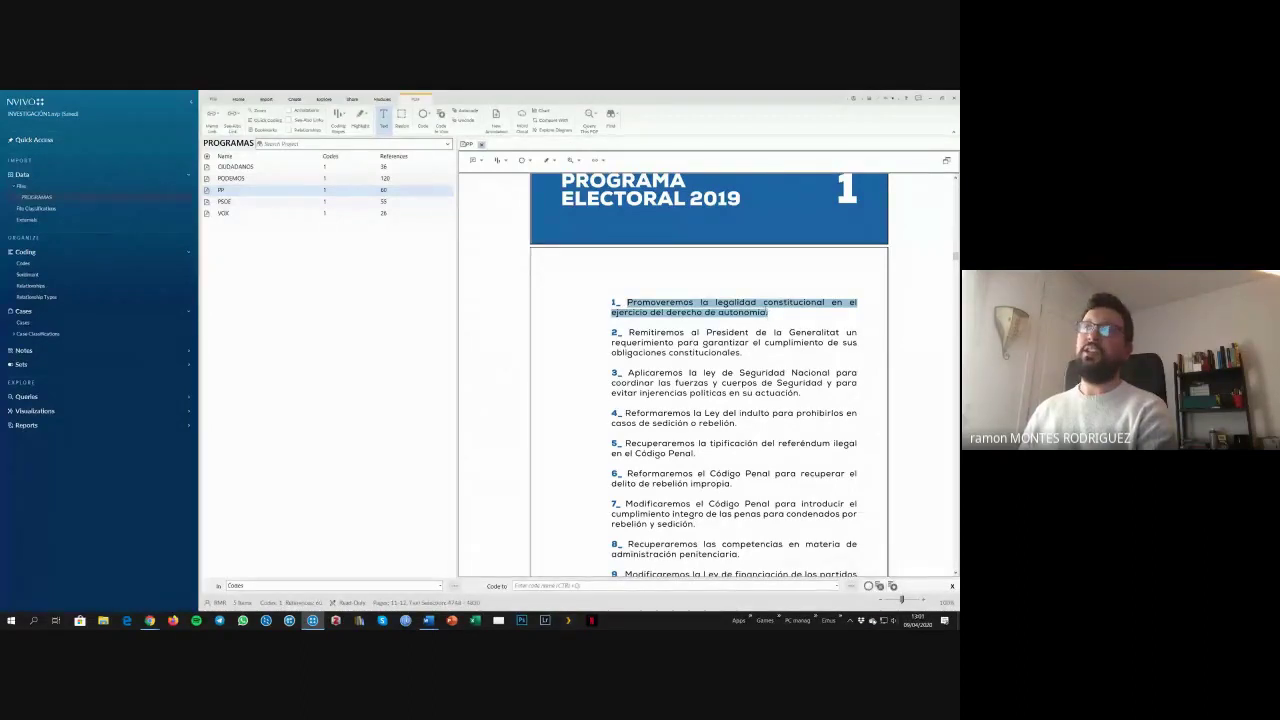
drag(628, 332, 752, 356)
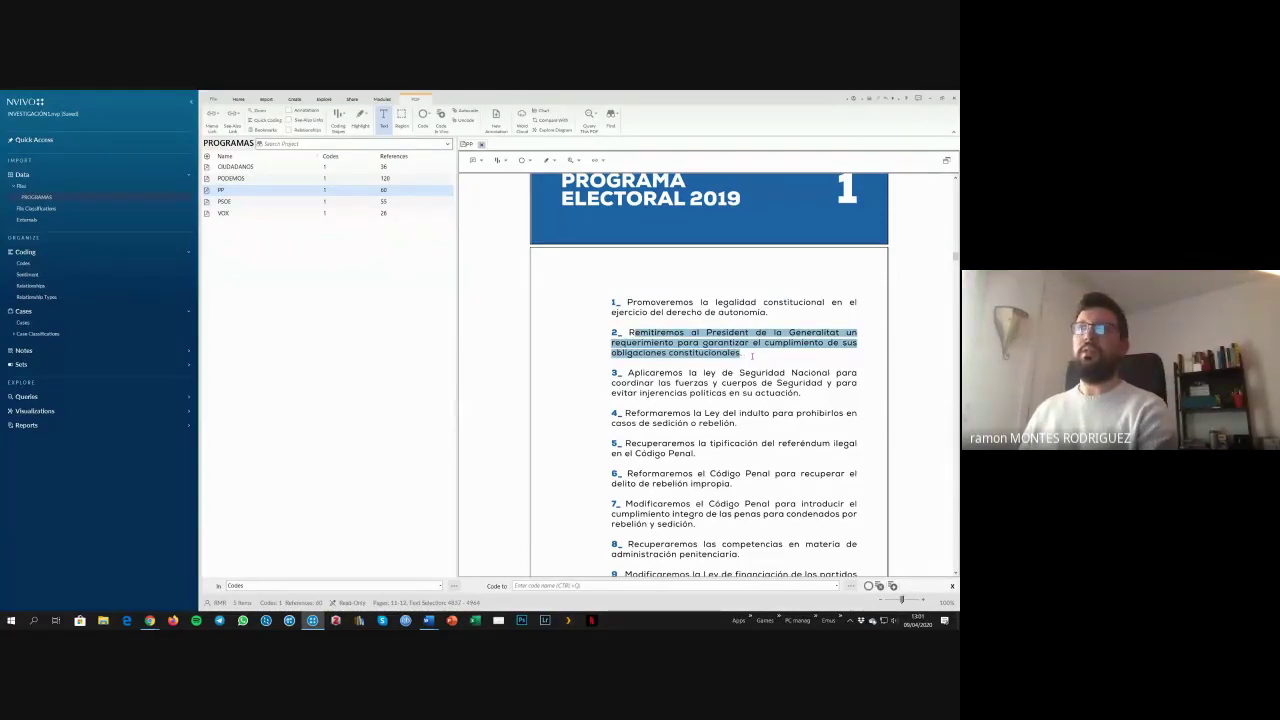
click(634, 373)
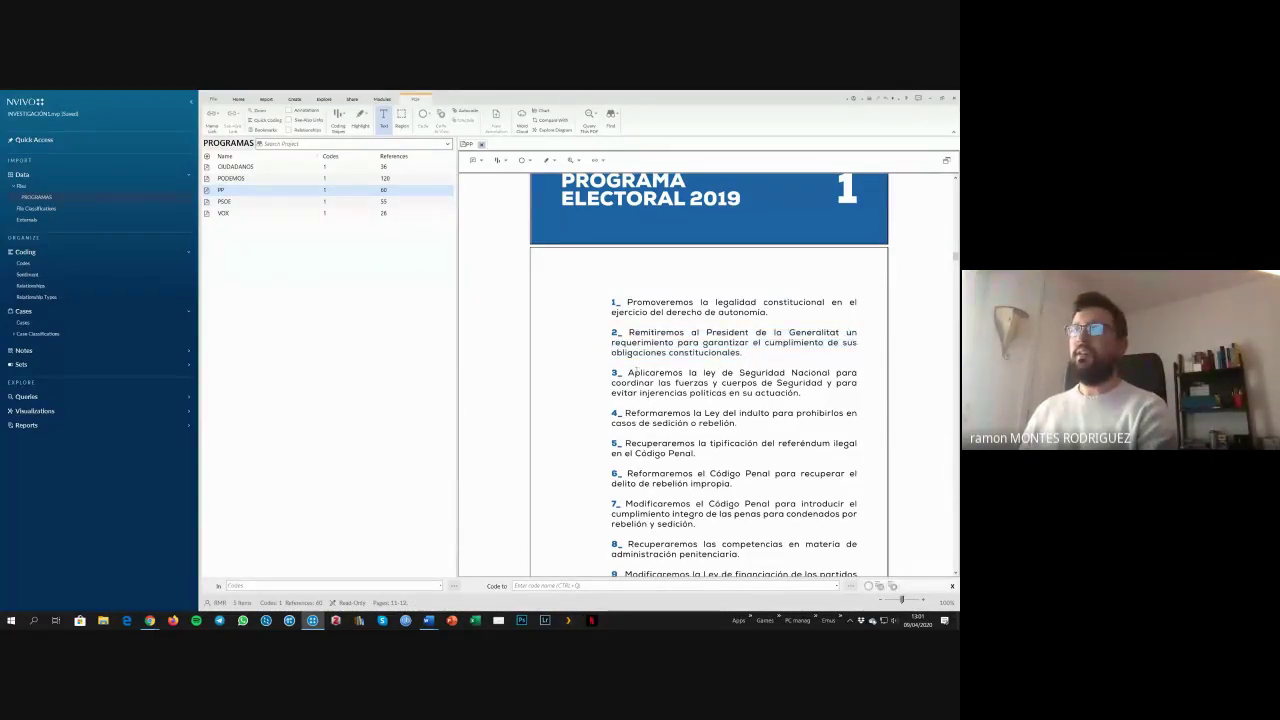
drag(634, 373, 805, 392)
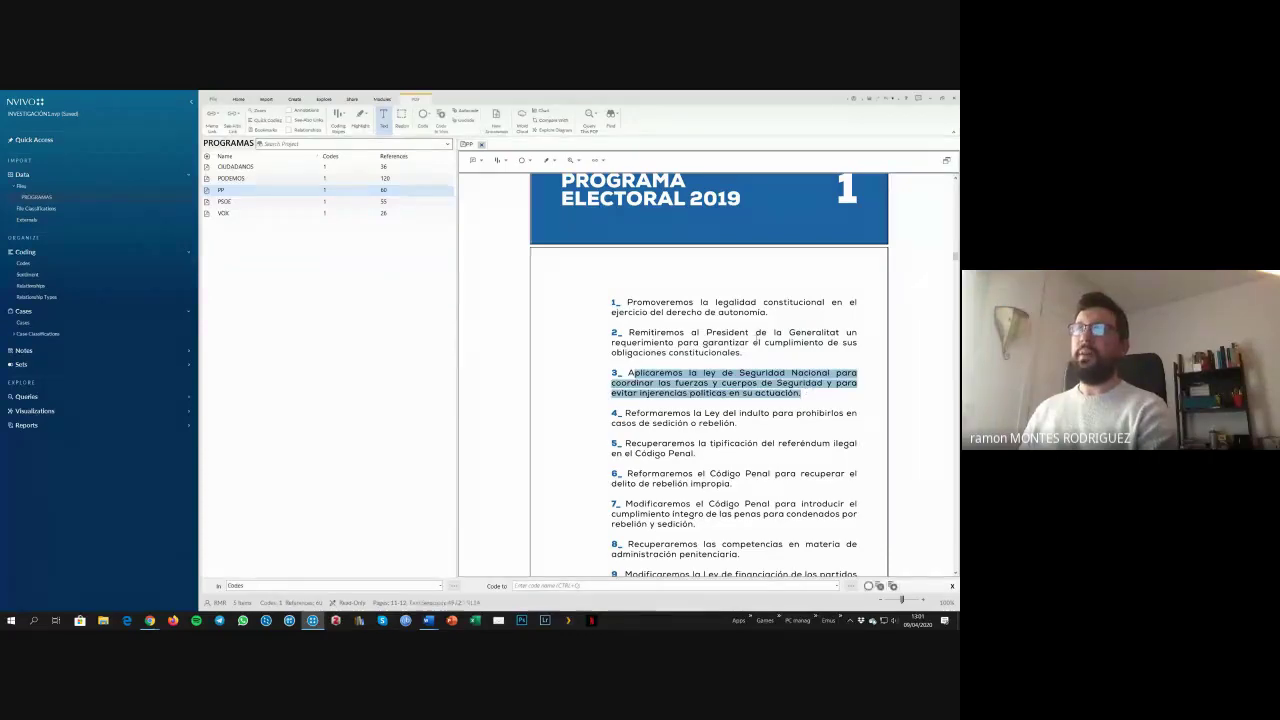
click(695, 367)
scroll(680, 400, down, 5)
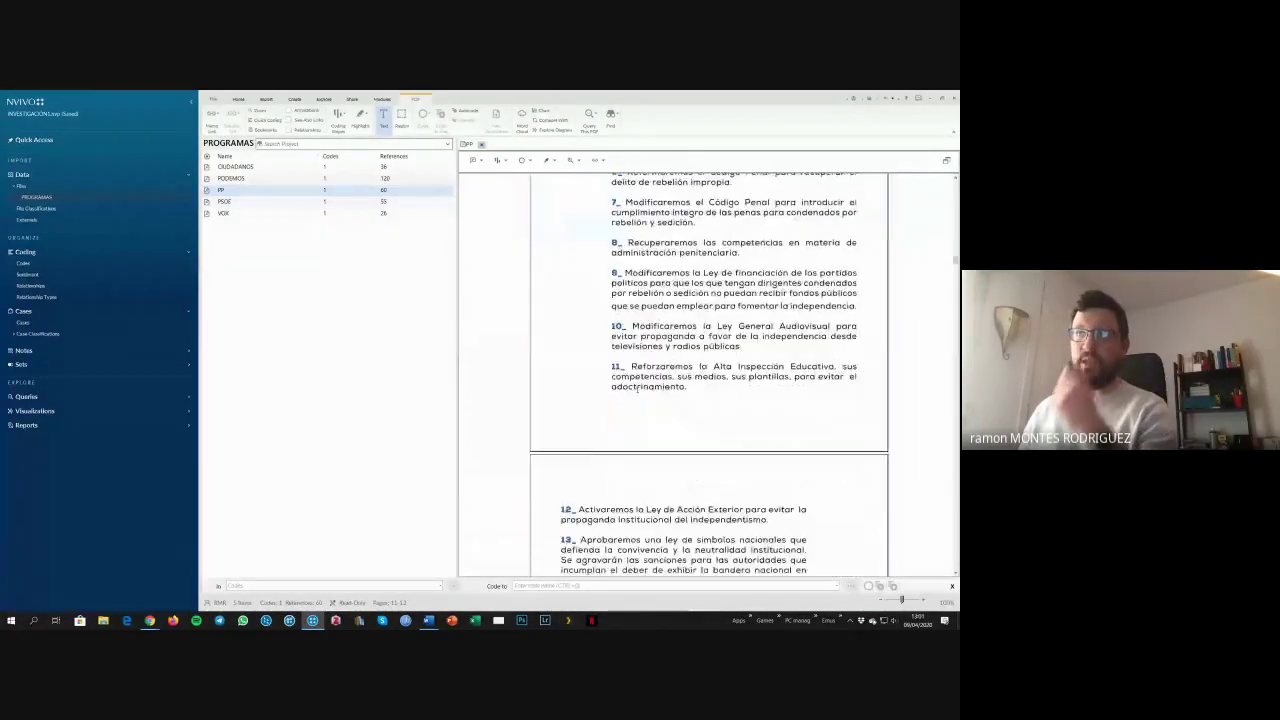
- Examine section 1 of the PP programme, from its title pages through numbered proposals 1 to 11
scroll(707, 391, up, 10)
scroll(707, 391, down, 5)
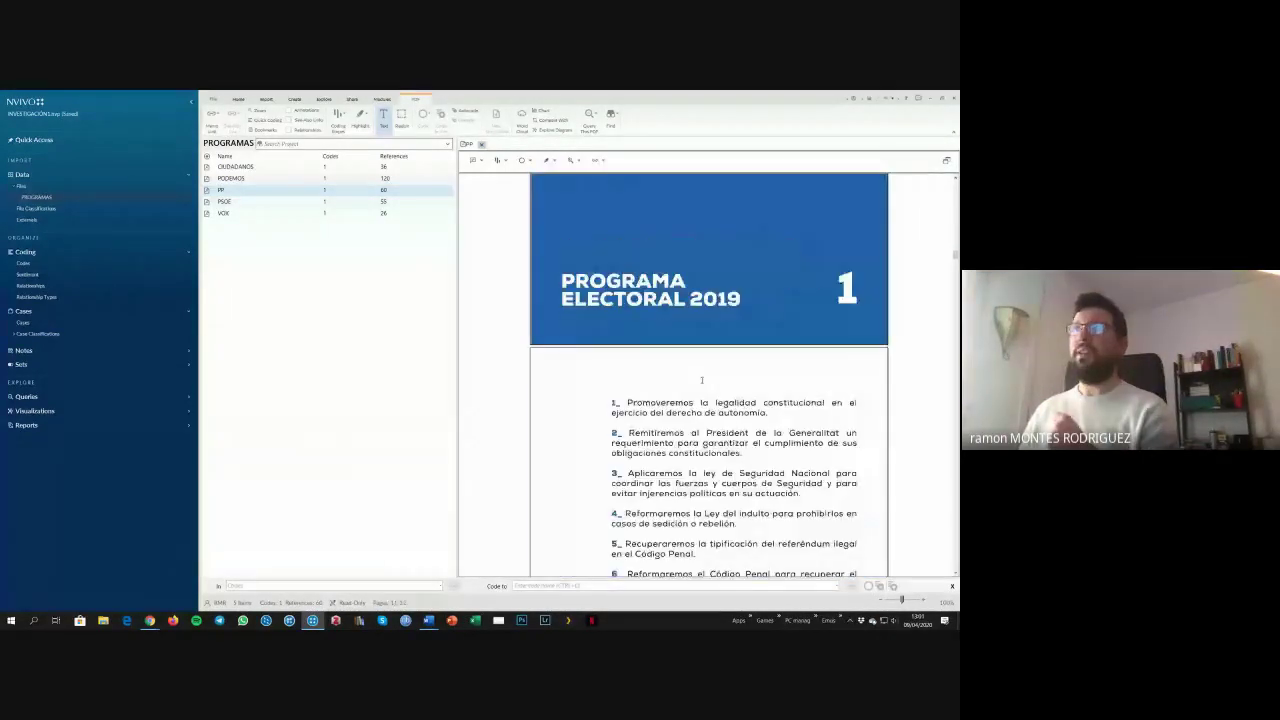
scroll(701, 378, up, 5)
scroll(701, 378, up, 2)
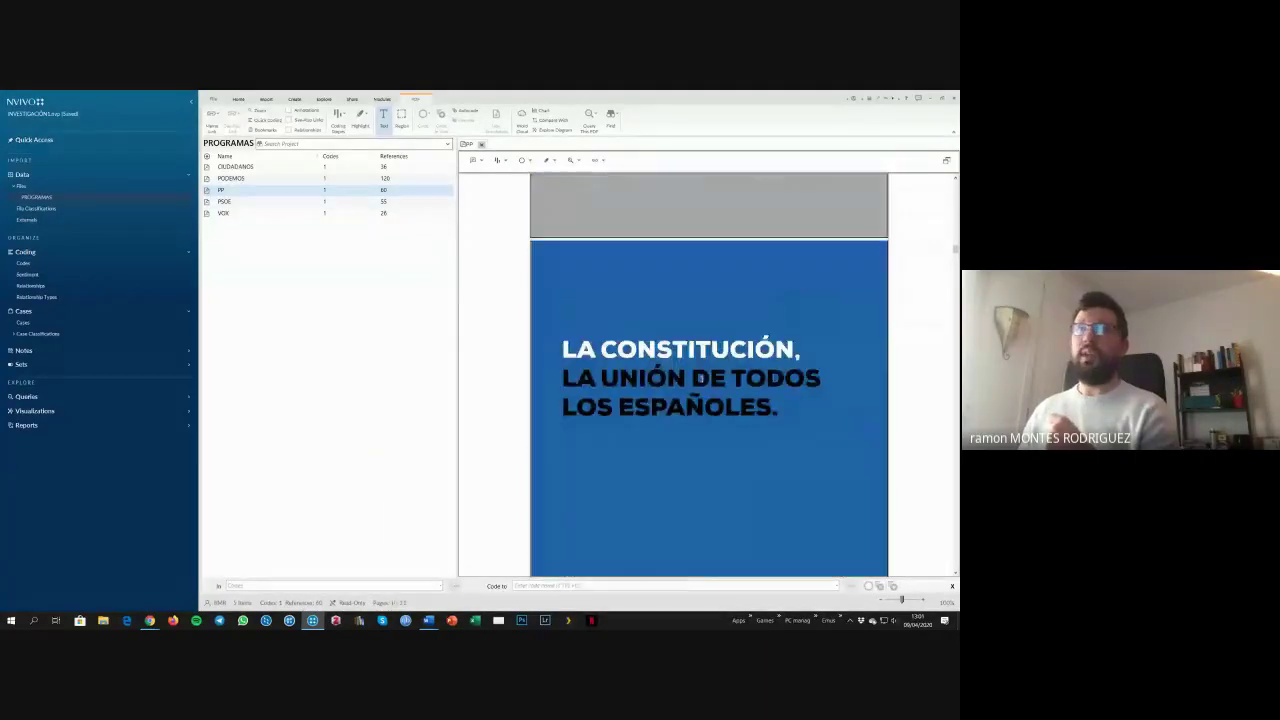
scroll(688, 355, down, 5)
scroll(693, 352, down, 3)
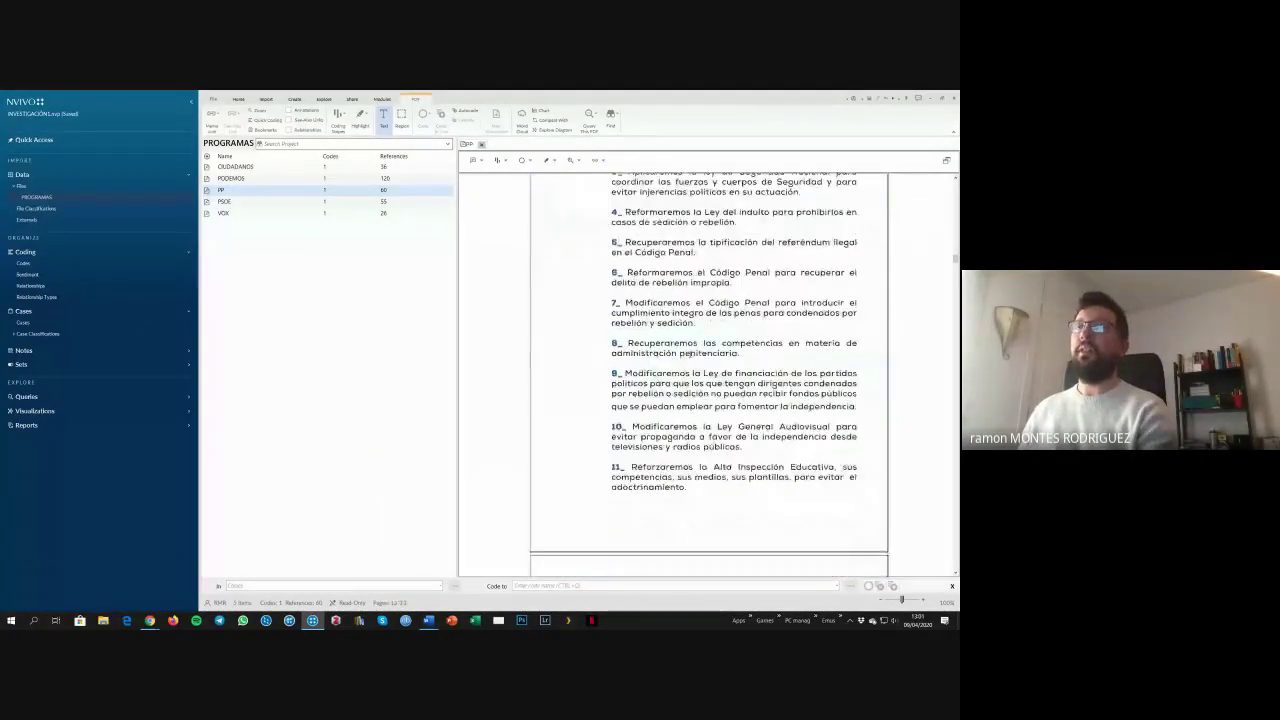
scroll(693, 352, up, 3)
scroll(693, 352, down, 2)
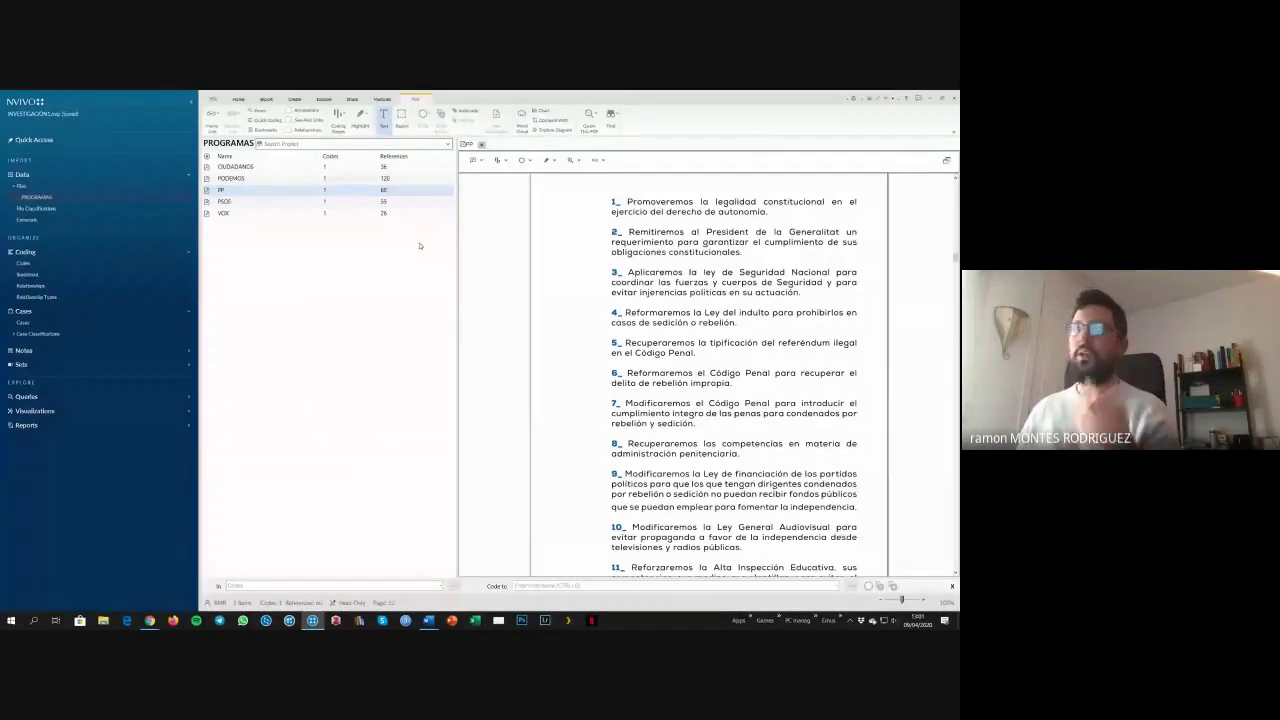
- Display the project's Codes list and dismiss its introductory help text
click(31, 265)
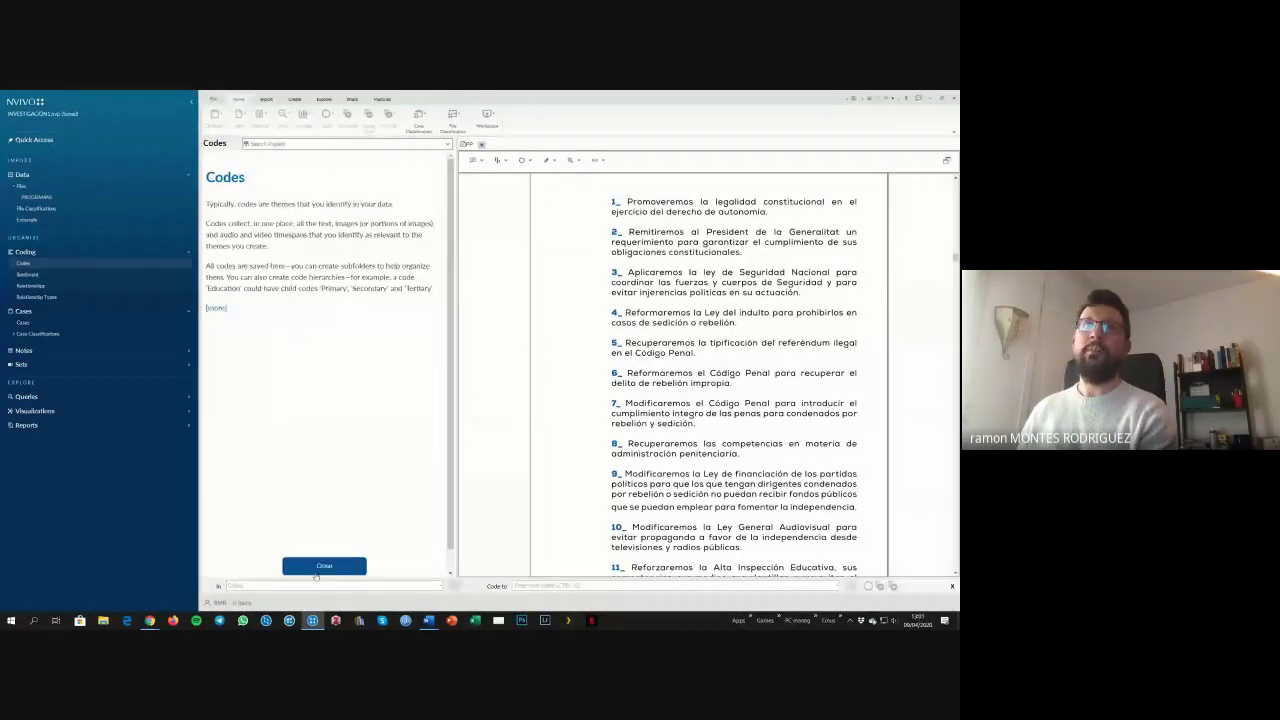
click(318, 568)
right_click(263, 199)
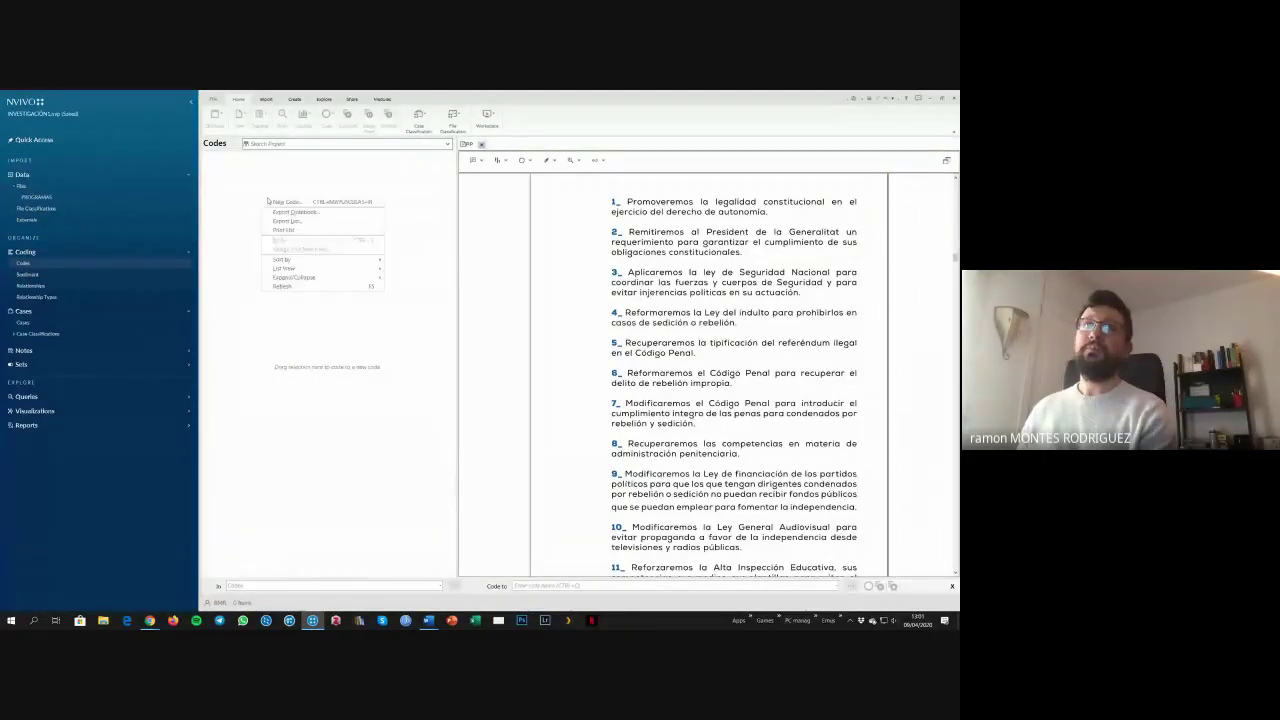
click(284, 202)
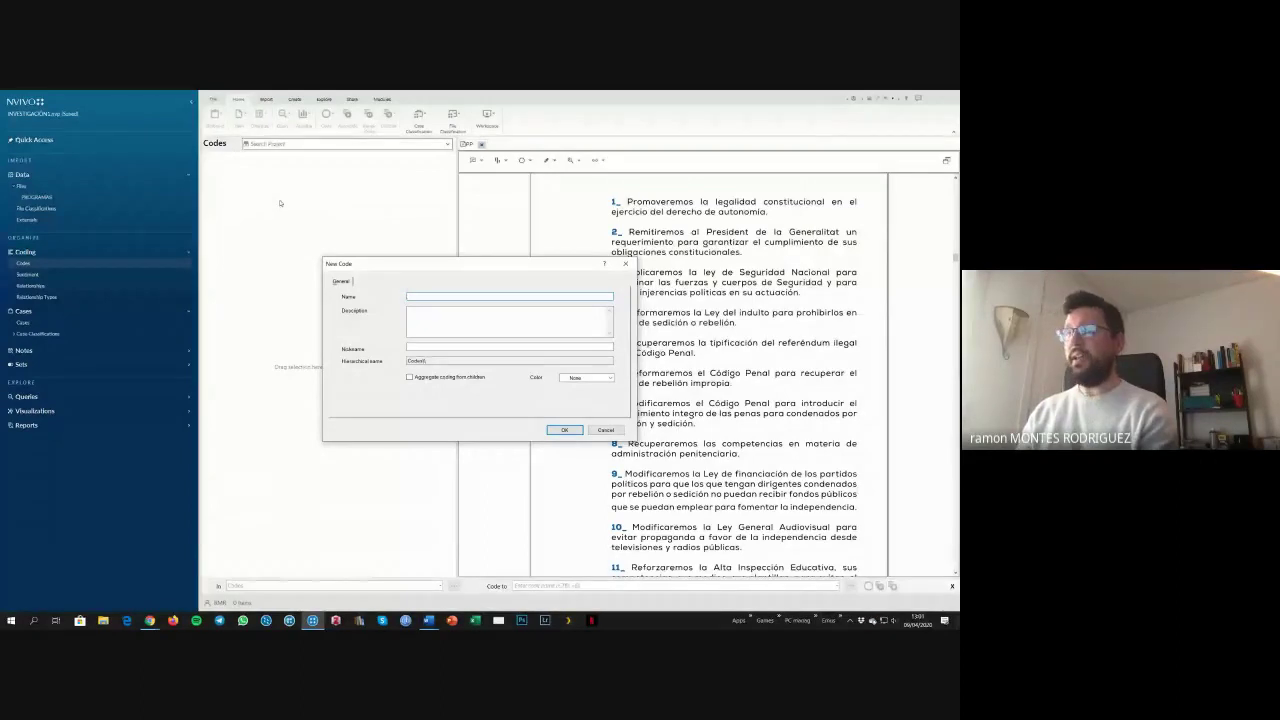
text(Cod)
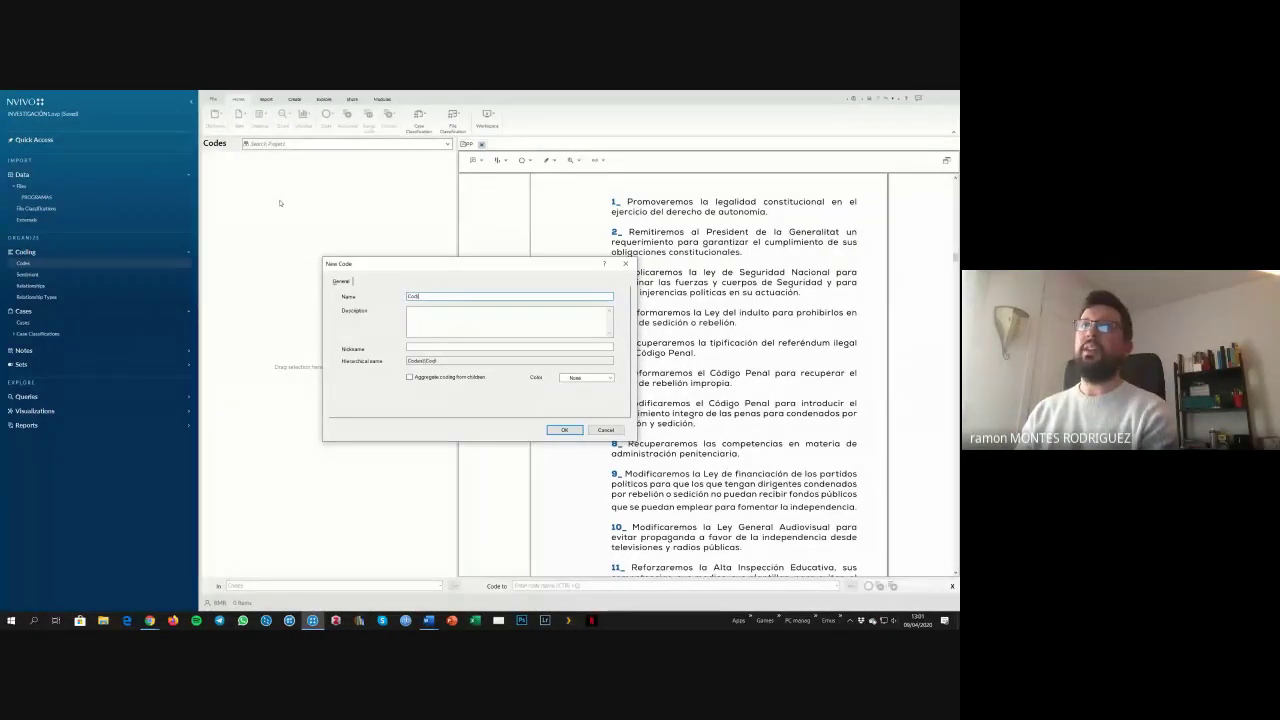
text(ific)
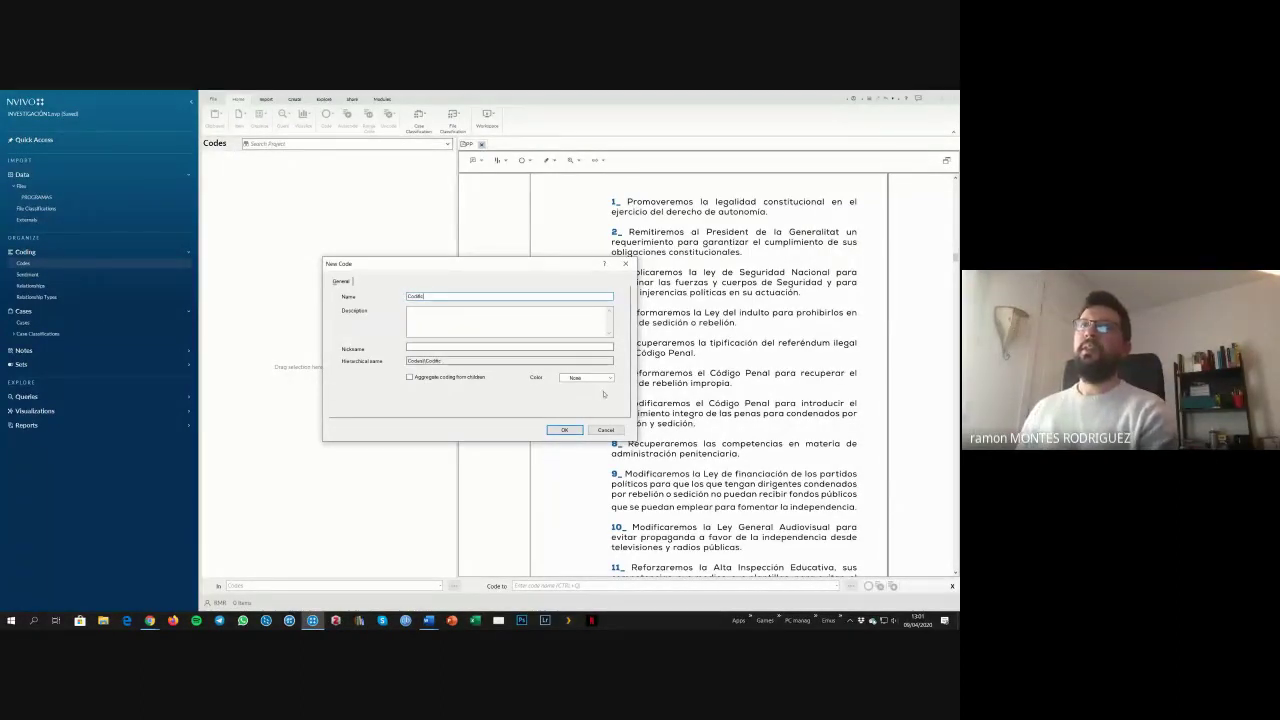
click(602, 430)
- Create a new folder under Codes named Codificación temas
right_click(45, 265)
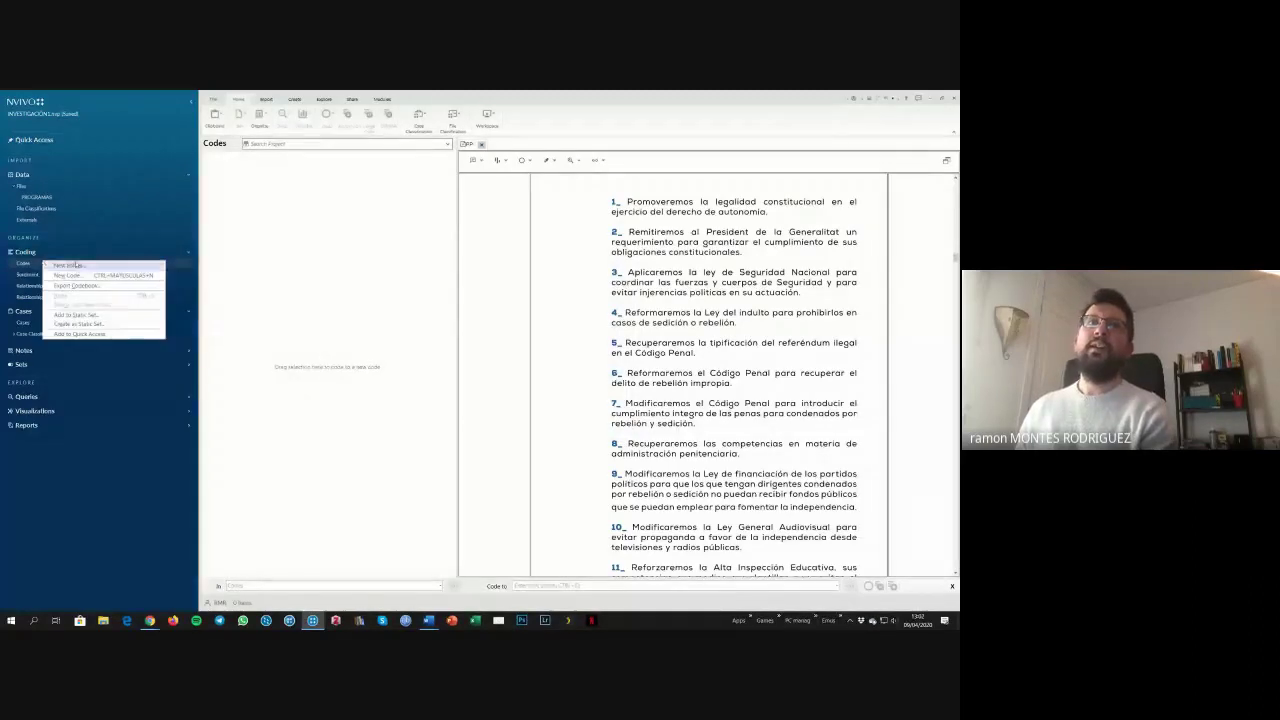
click(75, 264)
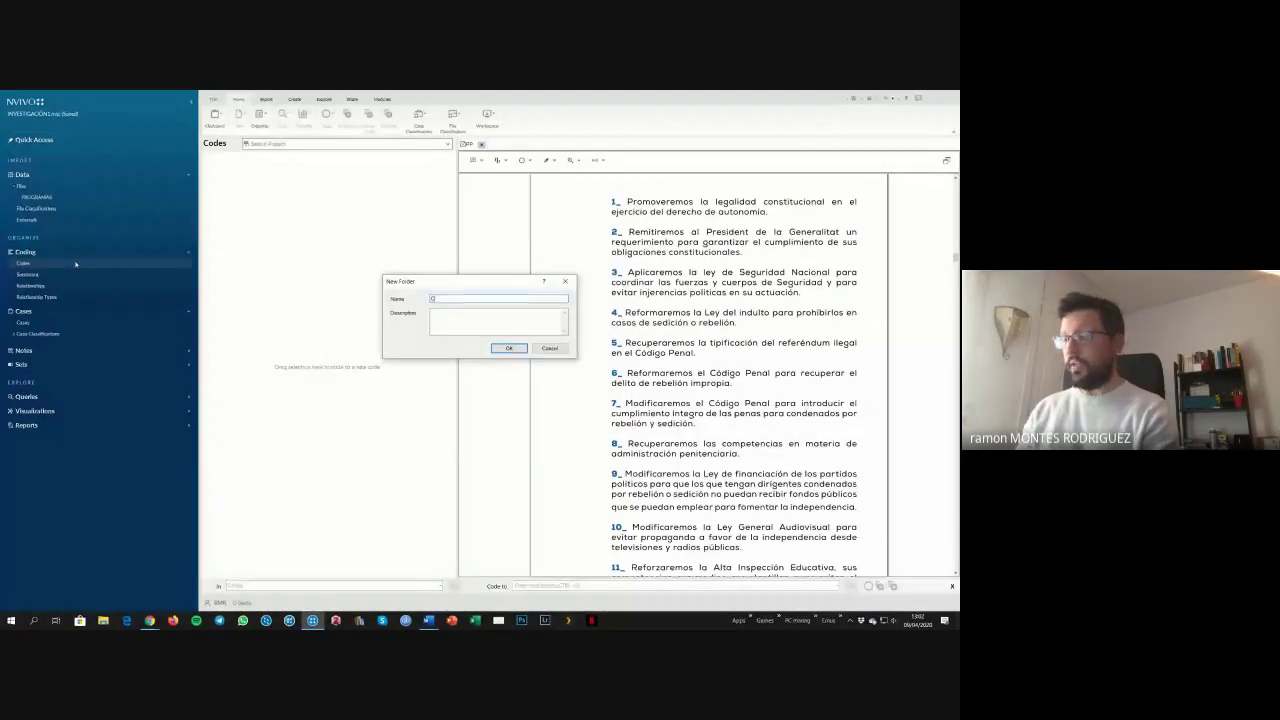
text(Codificación temas)
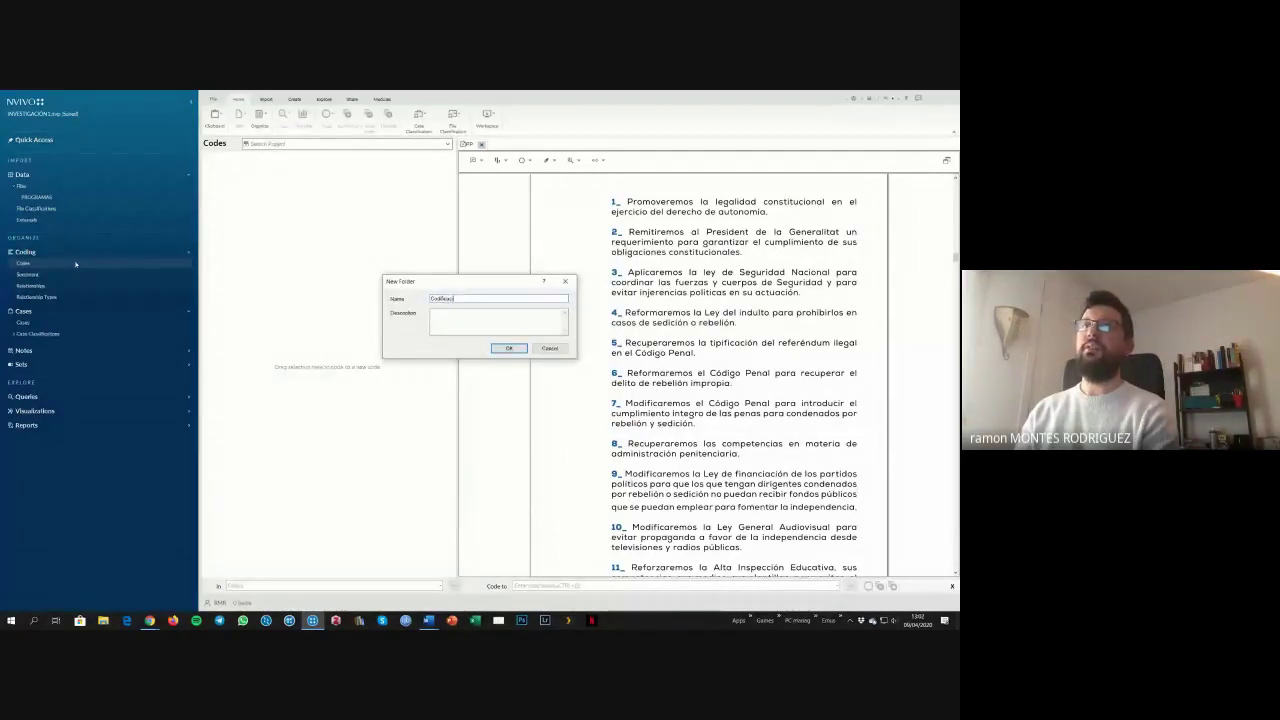